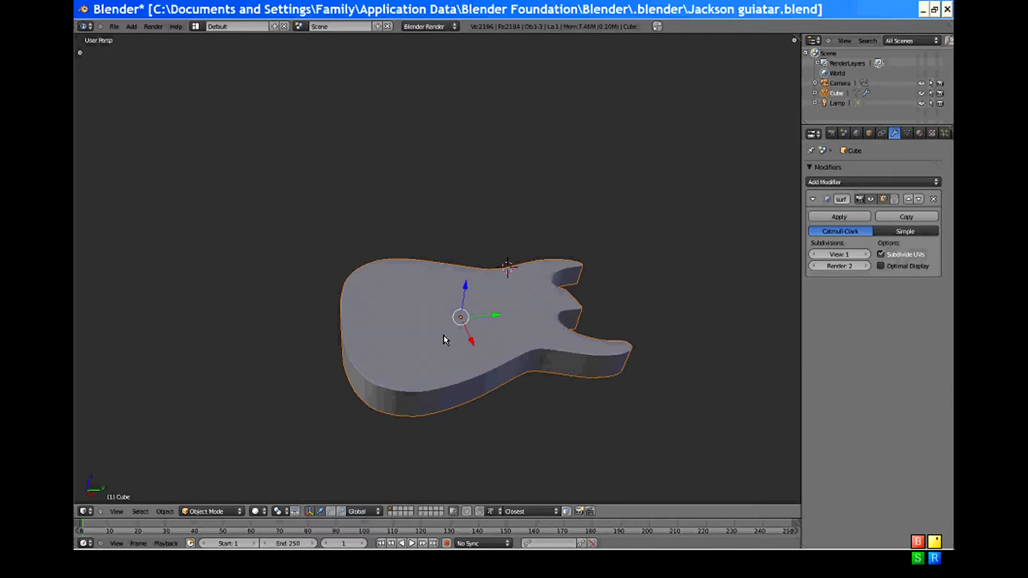
Step: Start a new file with the default cube scene
mouse_move(403, 419)
middle_mouse_down()
mouse_move(644, 356)
mouse_move(360, 241)
mouse_move(431, 244)
mouse_move(457, 397)
mouse_move(289, 353)
mouse_move(292, 371)
mouse_move(434, 232)
mouse_move(520, 311)
mouse_move(429, 393)
mouse_move(383, 407)
mouse_move(551, 358)
mouse_move(531, 263)
mouse_move(527, 277)
middle_mouse_up()
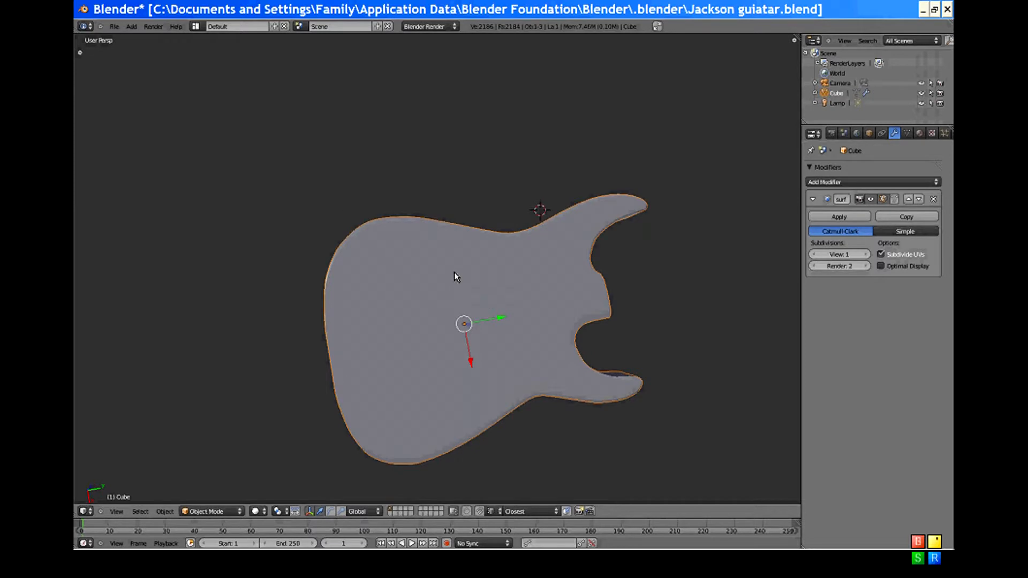
left_click(114, 26)
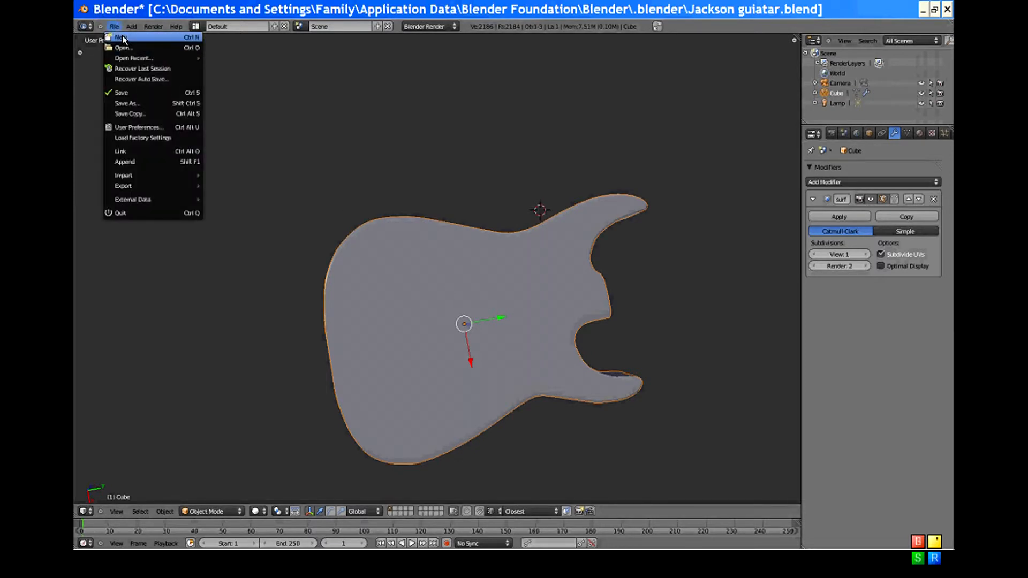
left_click(120, 34)
scroll(505, 288, "up", 1)
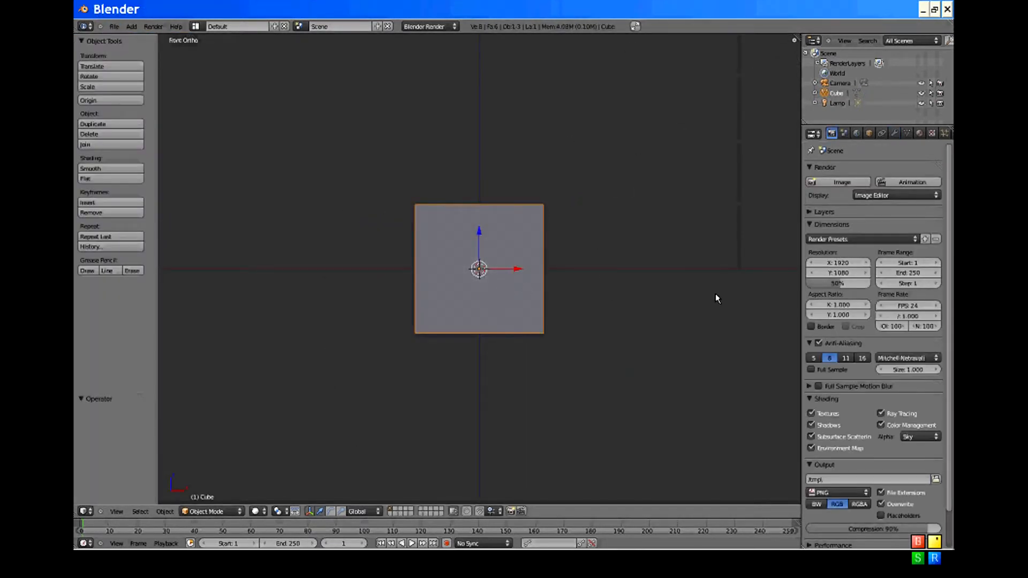
Step: Add an empty background image slot to the 3D view
key("n")
left_click(716, 486)
scroll(760, 472, "down", 3)
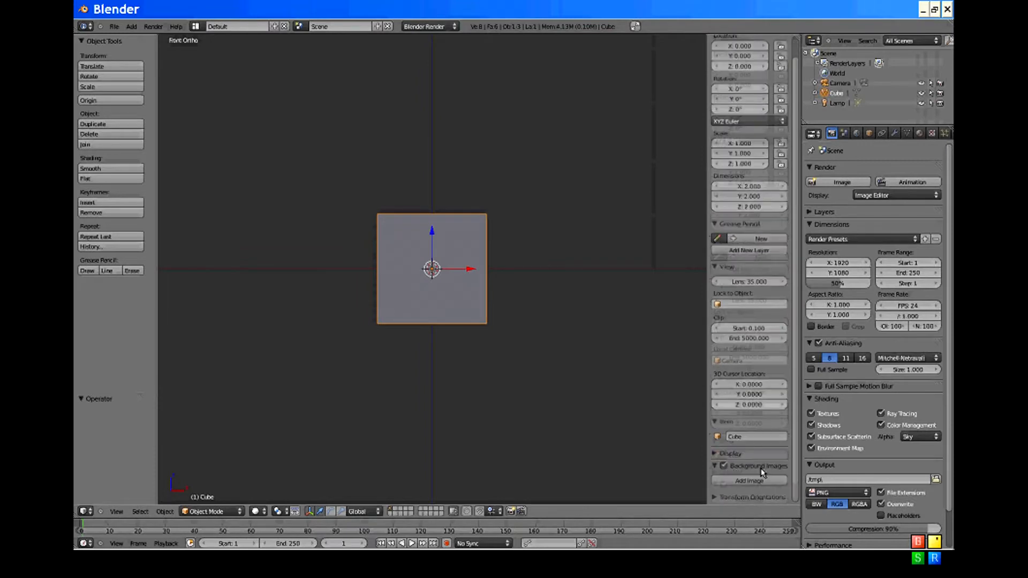
left_click(718, 461)
scroll(757, 475, "down", 1)
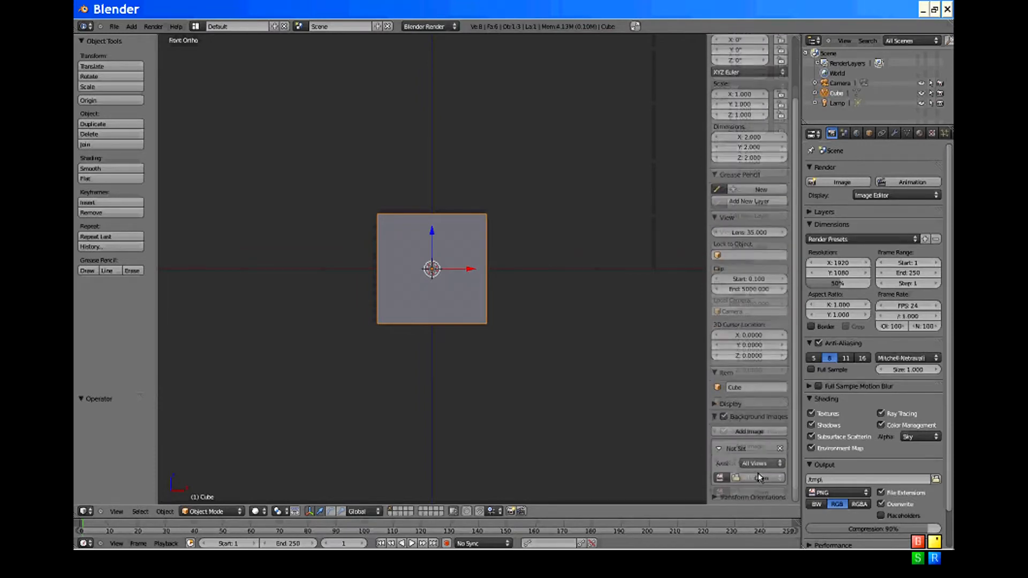
Step: Load jackson guitar.jpg from the My Pictures folder as the background image
left_click(762, 477)
left_click(110, 209)
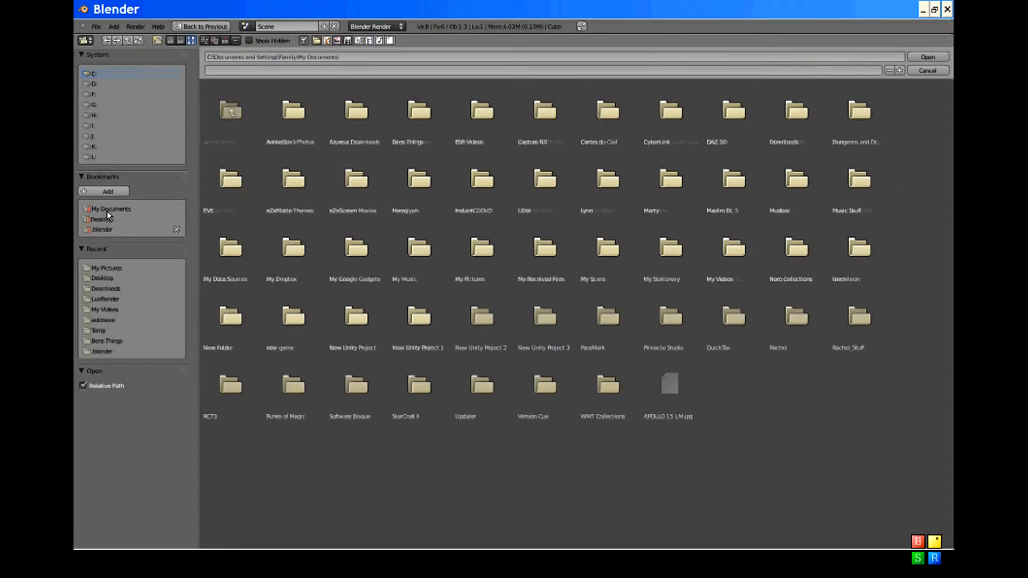
left_click(484, 277)
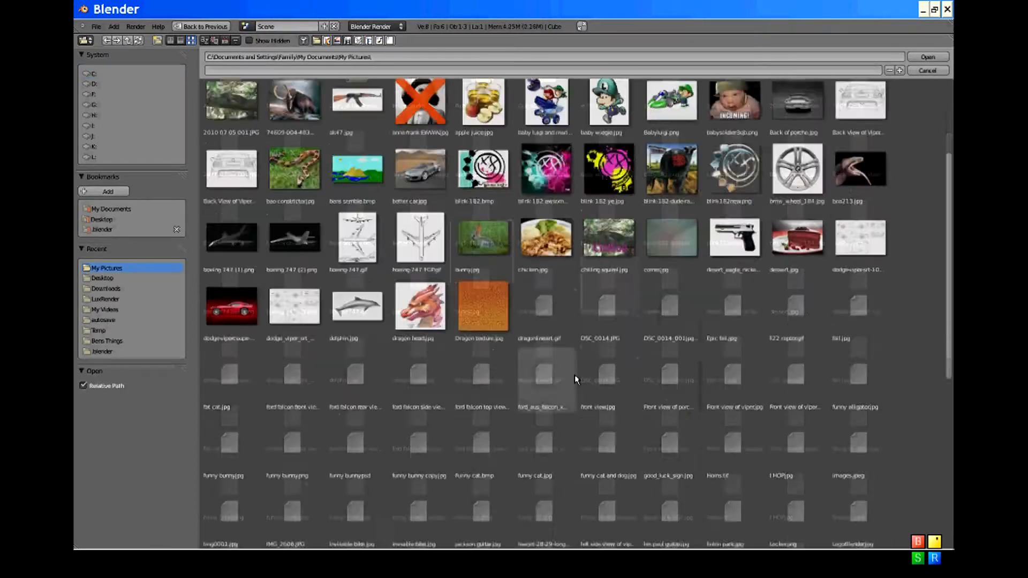
scroll(574, 377, "down", 10)
left_click(483, 283)
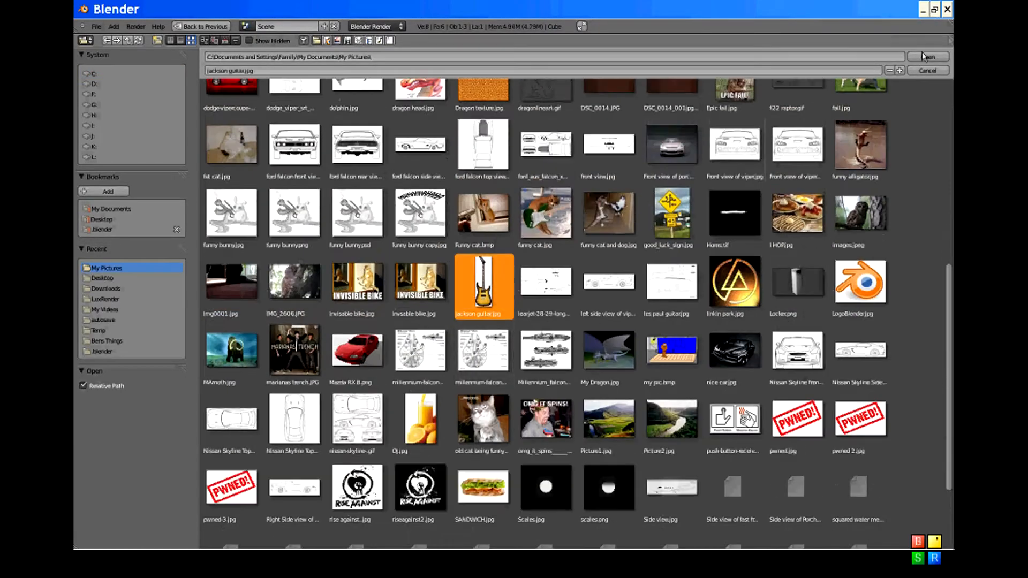
left_click(921, 55)
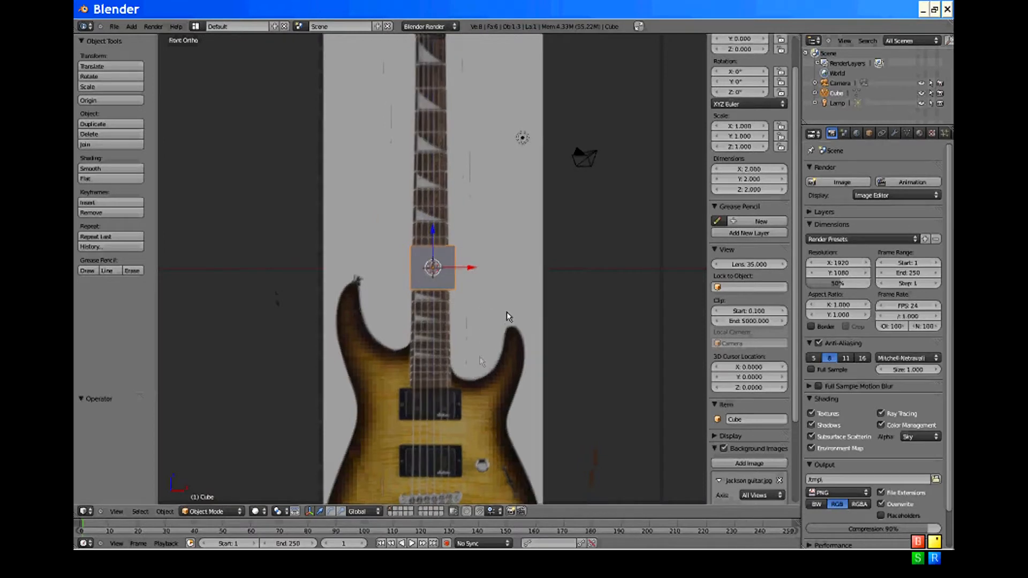
Step: Set the background image's transparency to 0
middle_click_drag(506, 312, 553, 165, "shift")
scroll(766, 483, "down", 5)
left_click_drag(755, 455, 619, 431)
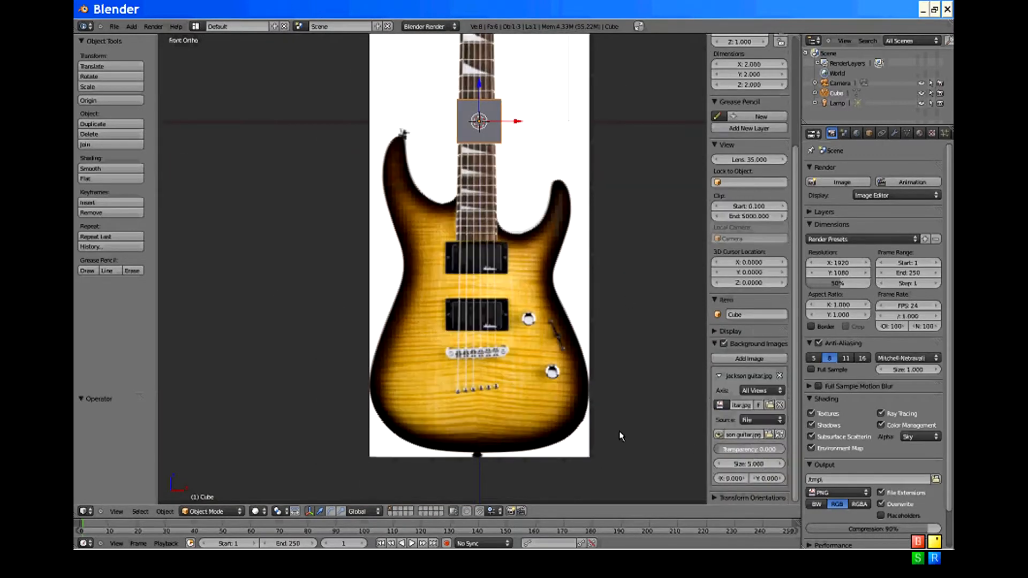
scroll(467, 206, "down", 1)
Step: Set the background image's size to 1.3 and move the cube vertically over the guitar's lower body
left_click_drag(468, 110, 482, 283)
left_click_drag(752, 461, 656, 461)
left_click_drag(471, 281, 475, 158)
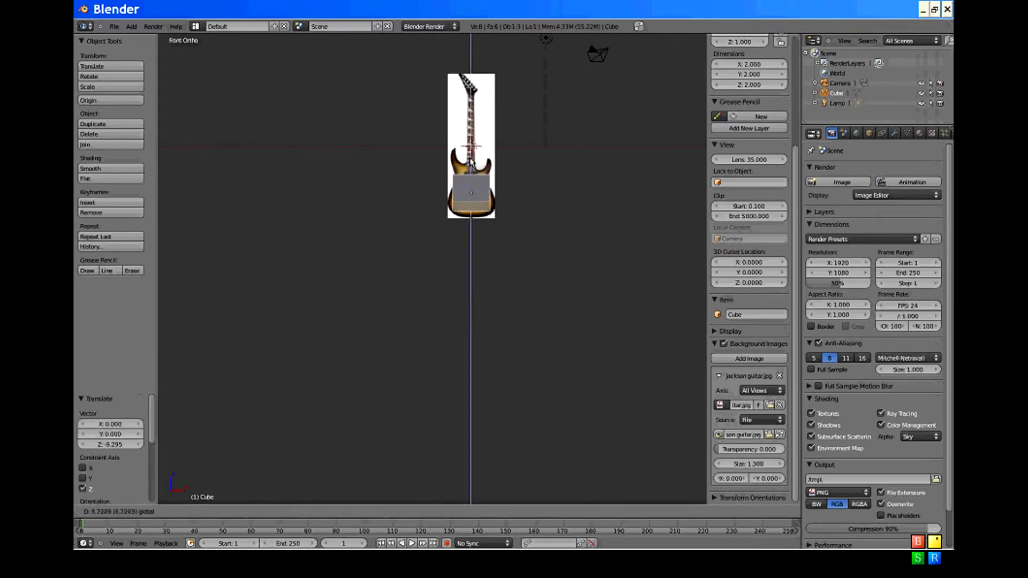
scroll(481, 164, "up", 7)
middle_click_drag(484, 168, 406, 333, "shift")
key("KP_Decimal")
scroll(482, 218, "down", 2)
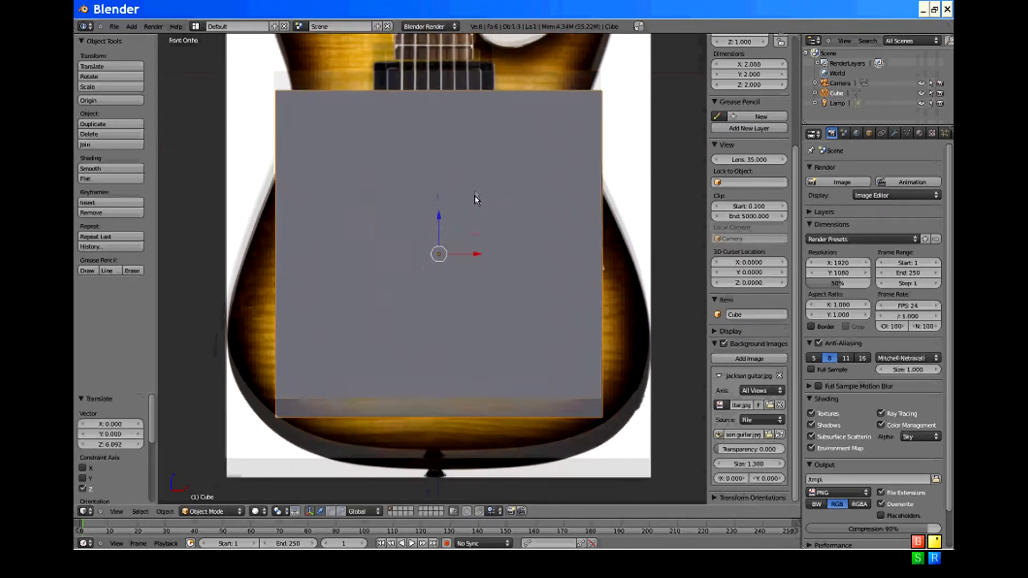
Step: In Edit Mode, select the cube's bottom vertices, including hidden ones, and move them down about 0.305 along Z to the body's lower end
key("Tab")
scroll(521, 298, "down", 1)
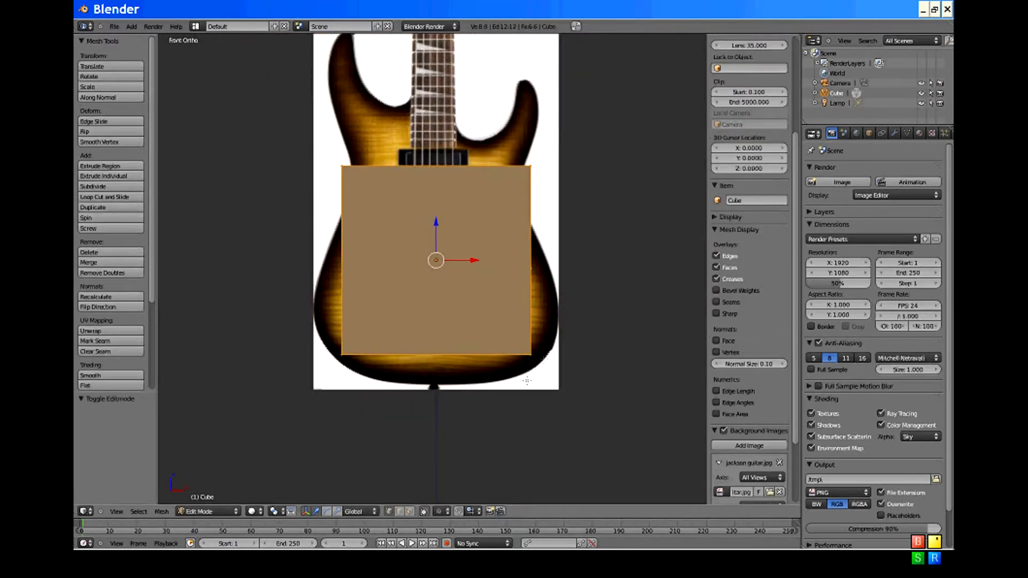
left_click(424, 512)
right_click(530, 354)
key("b")
left_click_drag(294, 314, 532, 368)
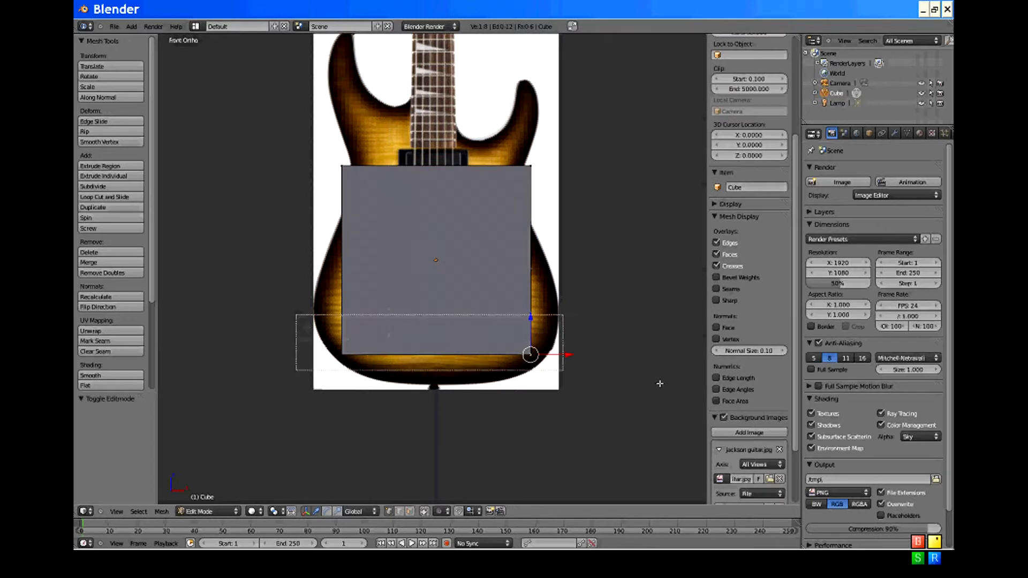
left_click(428, 325)
key("g")
key("z")
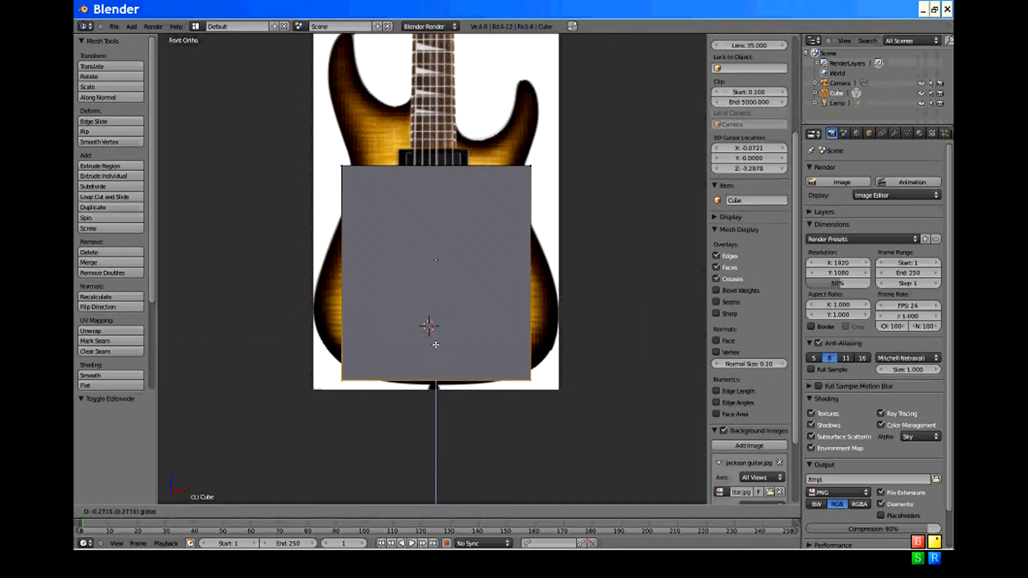
left_click(435, 348)
Step: Narrow the cube's bottom edge along X by a factor of about 0.308
key("s")
key("x")
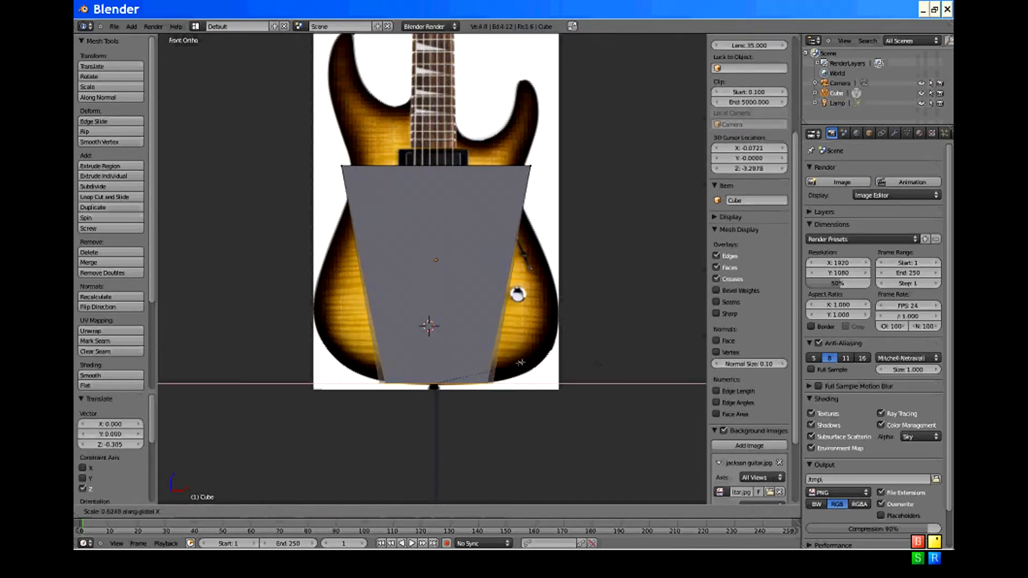
left_click(516, 291)
scroll(505, 296, "up", 1)
scroll(505, 296, "down", 1)
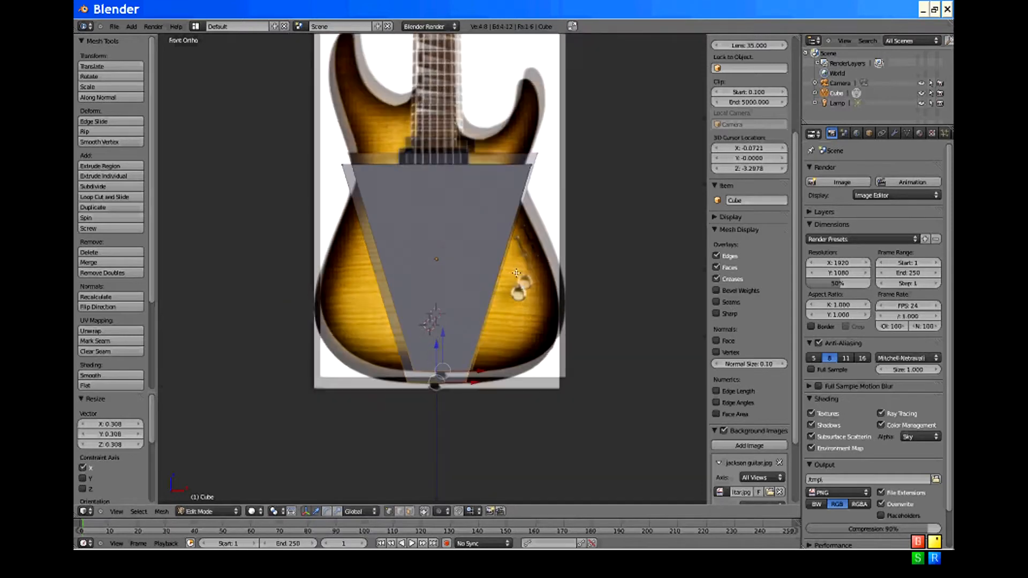
Step: Lower the cube's top vertices about 1.934 along Z and widen them along X by about 1.151 to match the guitar's outline
right_click(536, 155)
key("b")
left_click_drag(289, 123, 644, 229)
left_click_drag(440, 117, 441, 302)
scroll(464, 292, "up", 1)
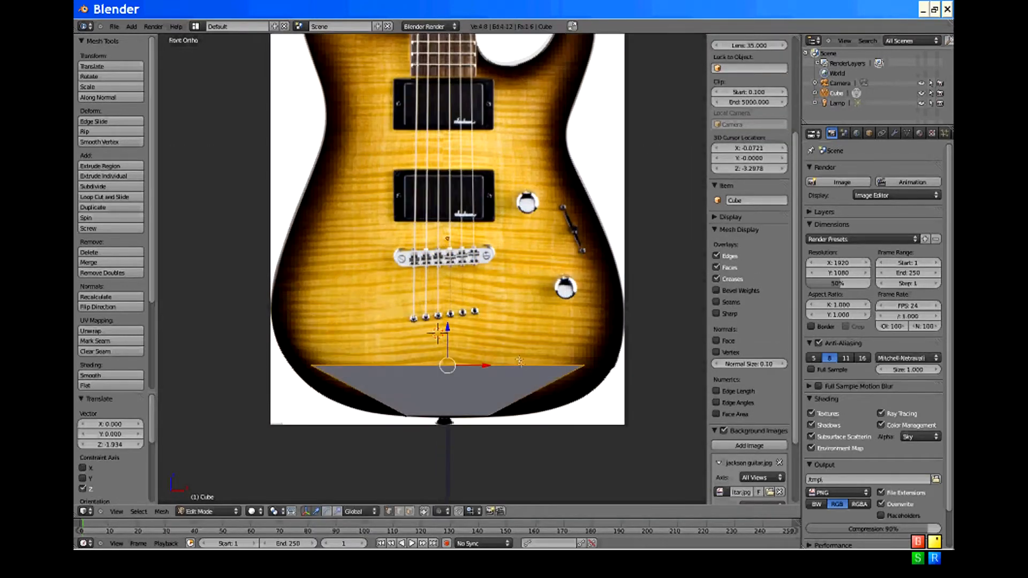
key("s")
key("x")
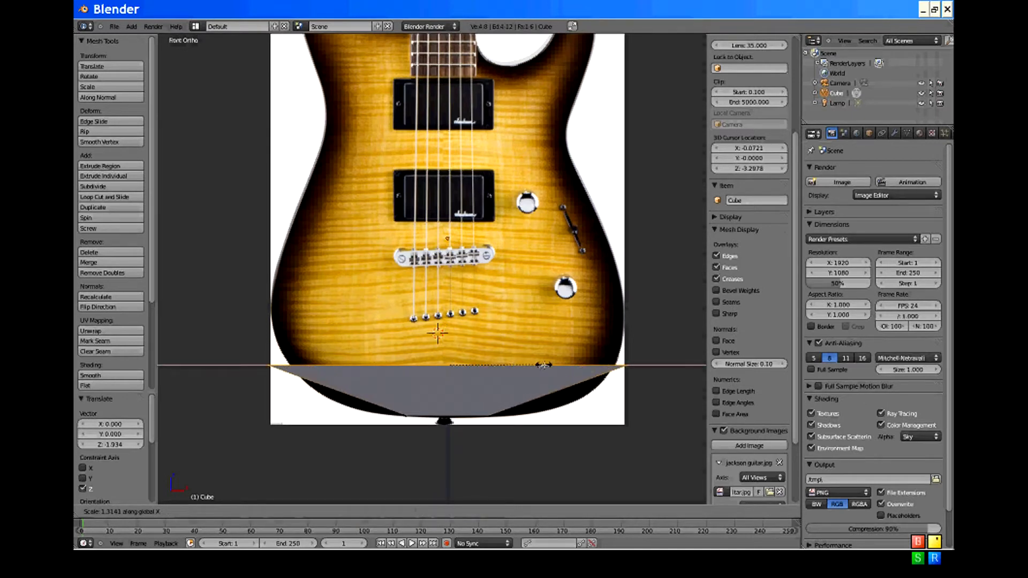
left_click(531, 369)
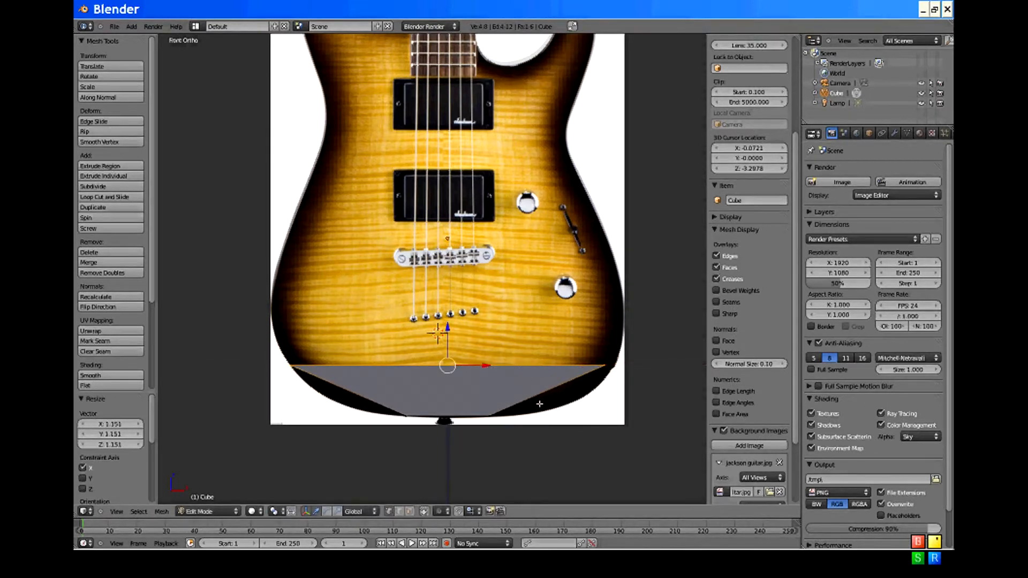
Step: Add a horizontal loop cut midway up the mesh and scale it along X by about 1.345
key("ctrl+r")
left_click(539, 395)
left_click(541, 392)
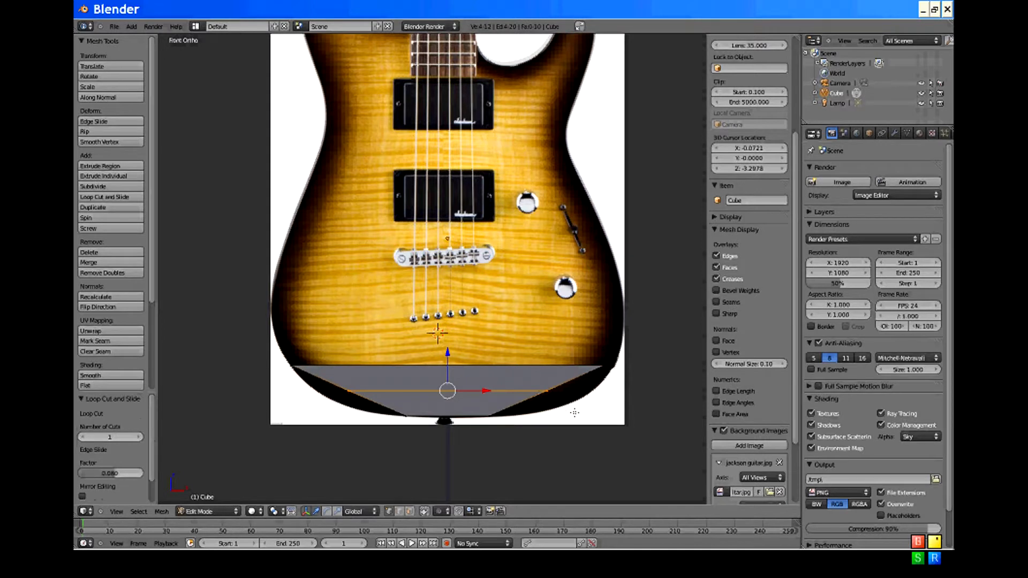
key("s")
key("x")
left_click(618, 417)
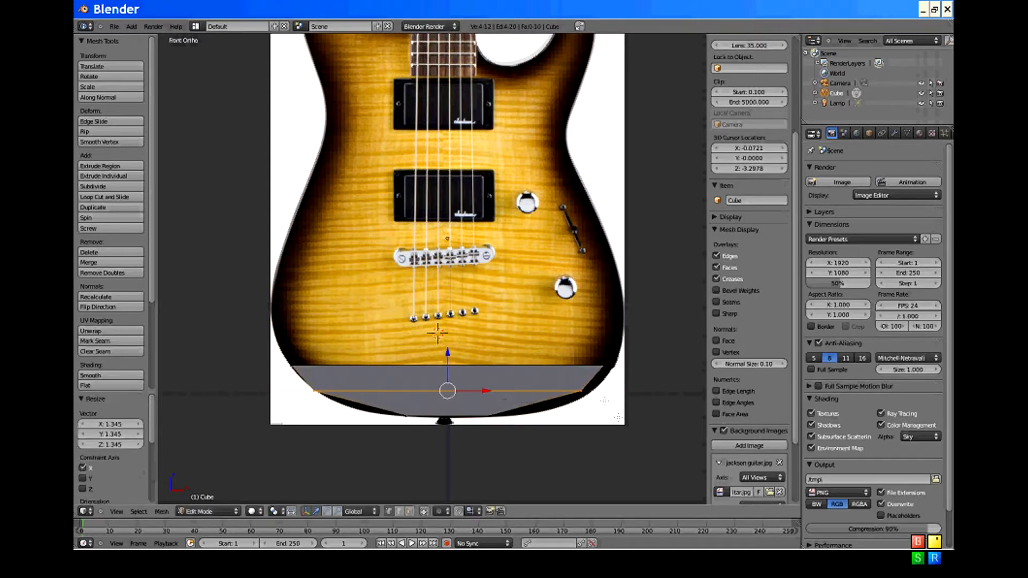
Step: Adjust the end vertices of the top edge and middle loop along X to meet the guitar body's outline
right_click(589, 359)
key("b")
left_click_drag(561, 350, 628, 379)
right_click(317, 397)
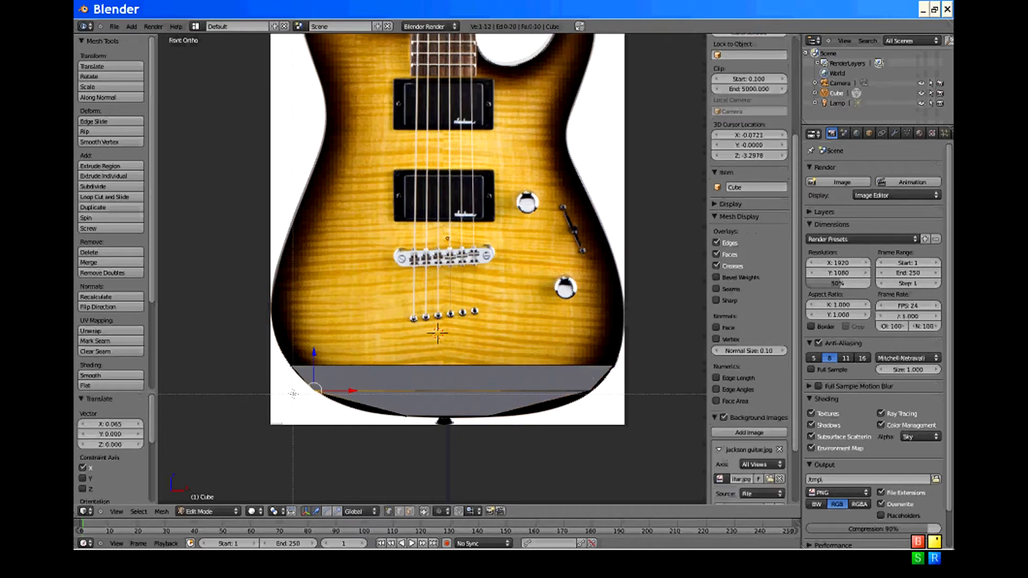
key("b")
left_click_drag(294, 379, 355, 391)
left_click(342, 386)
key("ctrl+r")
left_click(491, 405)
left_click(499, 409)
key("ctrl+z")
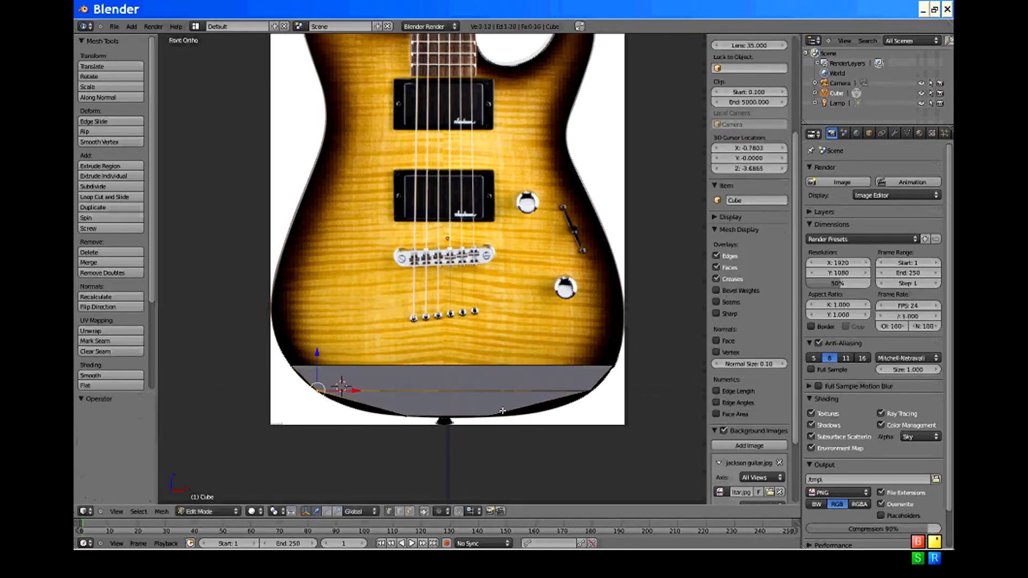
Step: Add a horizontal loop cut between the middle loop and the bottom edge, and widen it along X toward the guitar's outline
left_click(504, 410)
right_click(491, 401)
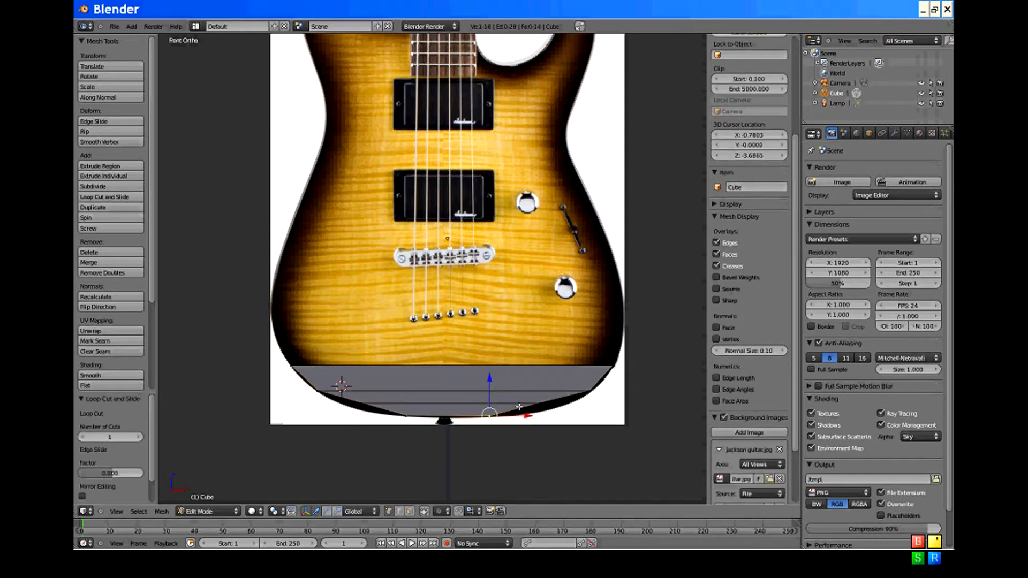
left_click(518, 407)
key("s")
key("x")
left_click(567, 413)
left_click_drag(489, 404, 492, 405)
key("s")
key("x")
left_click(571, 411)
Step: Maximize the 3D view and hide the tool shelf and properties region to get a close view of the lower body
scroll(484, 391, "up", 4)
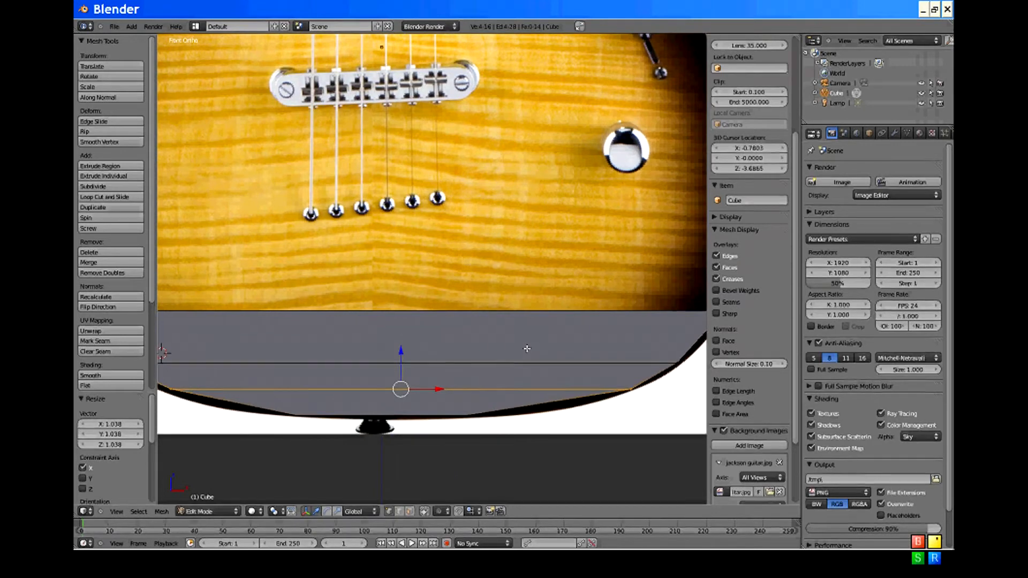
key("ctrl+Up")
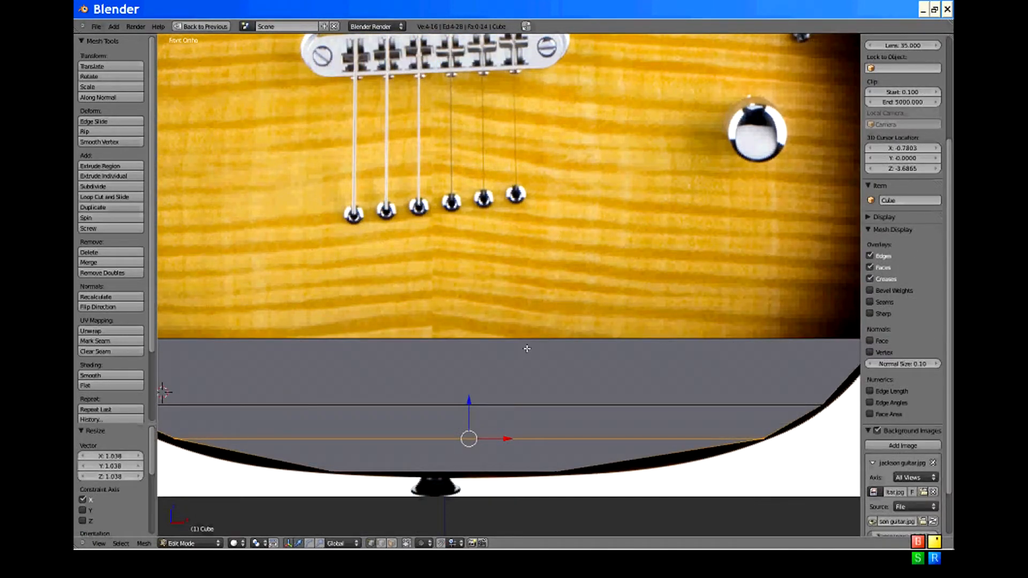
key("t")
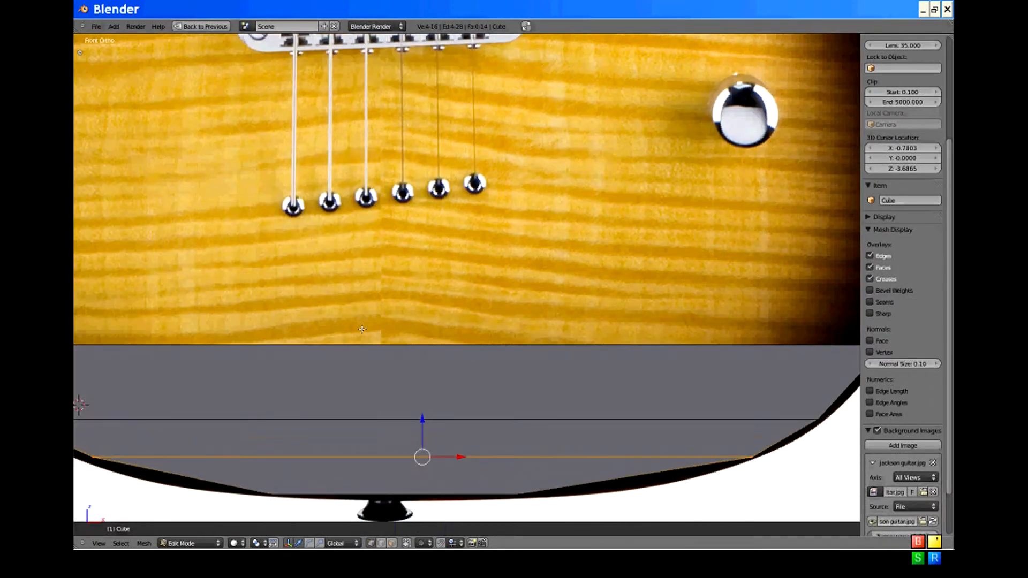
key("n")
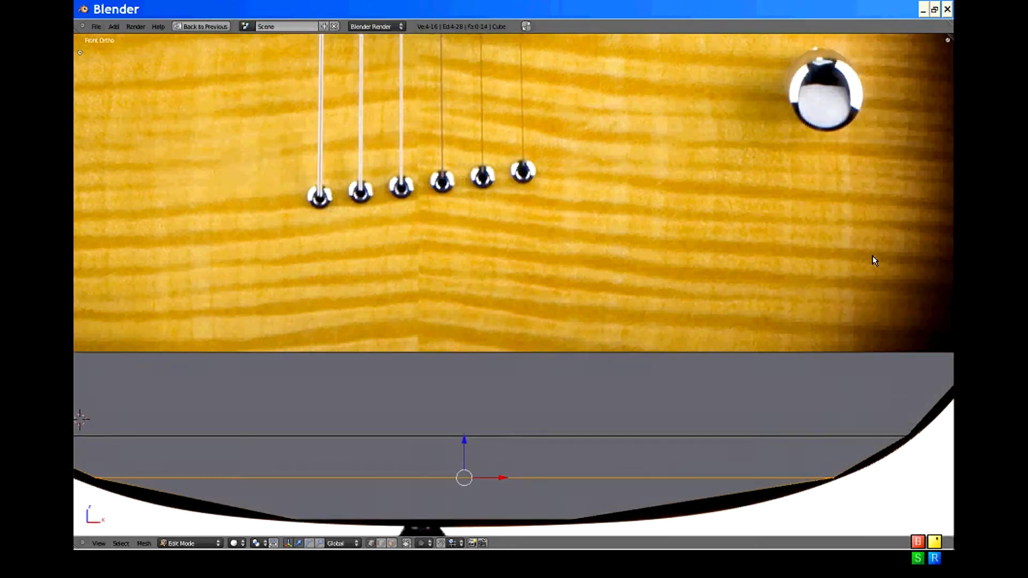
middle_click_drag(511, 353, 549, 235, "shift")
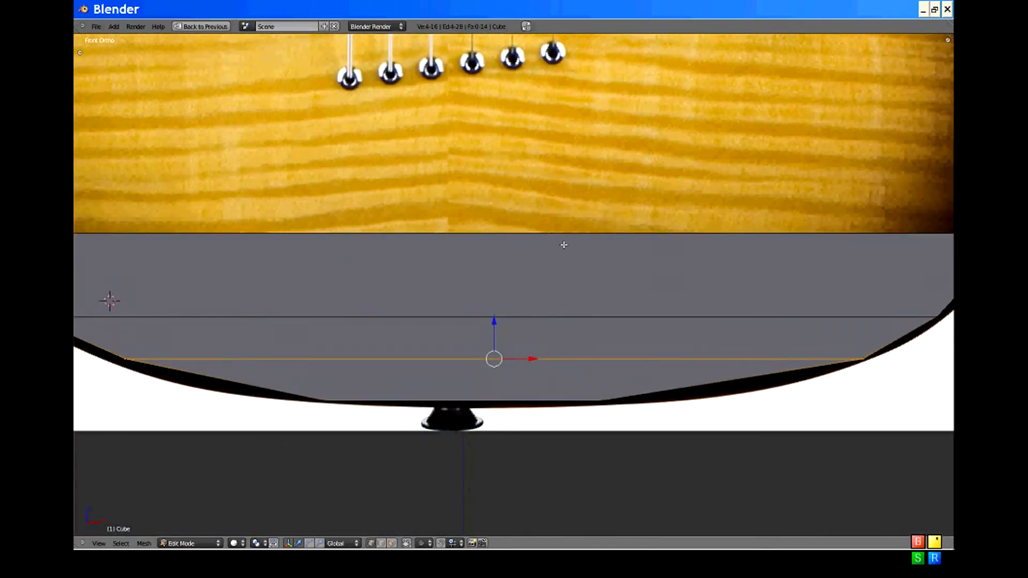
Step: Widen the lower loop slightly and shift its left-end vertices along X onto the guitar's outline
key("s")
key("Escape")
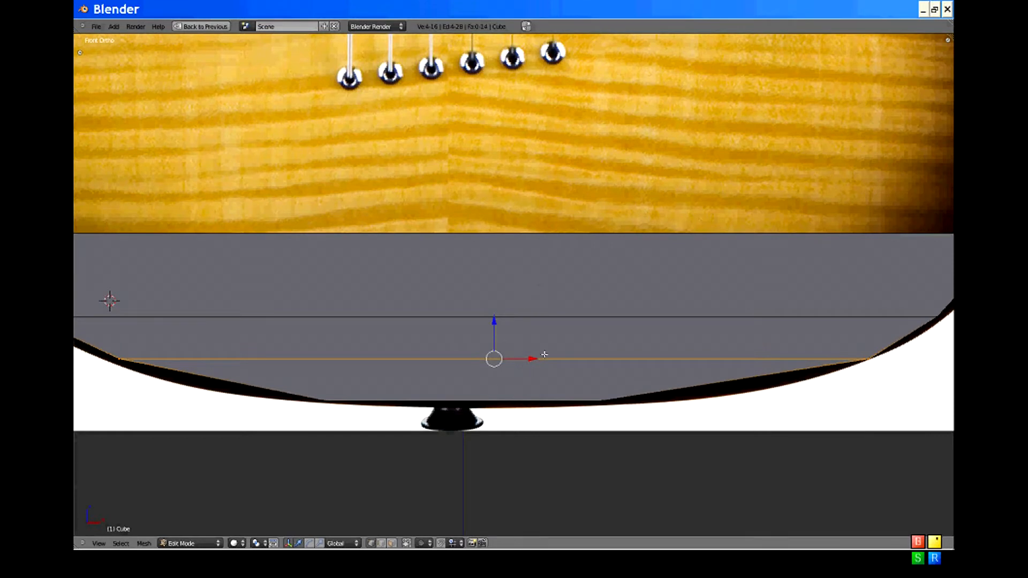
right_click(113, 356)
key("b")
left_click_drag(90, 344, 131, 358)
key("g")
key("x")
Step: Move the right and left vertices of the bottom edge slightly down onto the guitar's lower outline
right_click(609, 412)
key("b")
left_click_drag(549, 392, 633, 420)
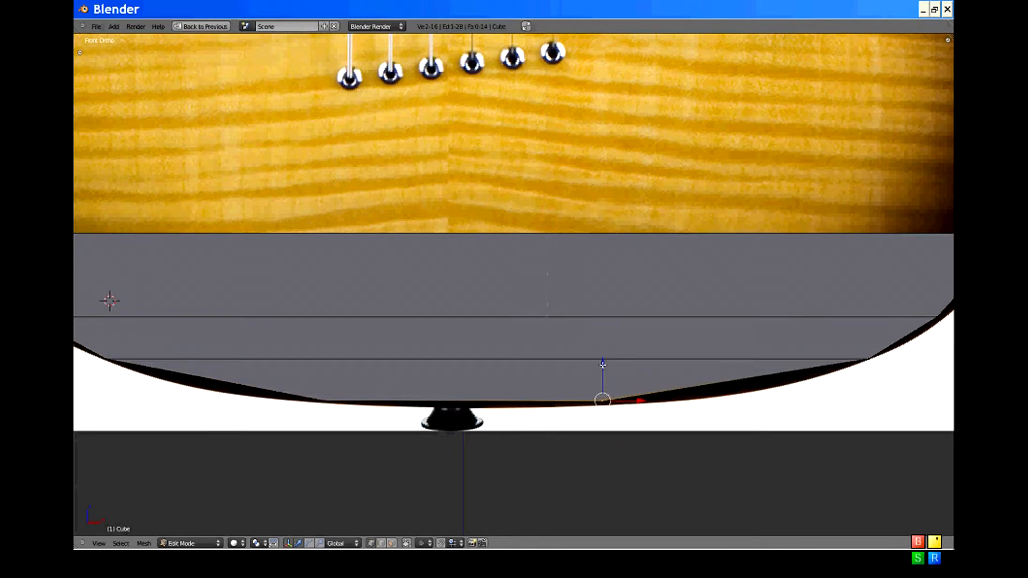
key("g")
left_click(602, 369)
right_click(352, 411)
left_click_drag(324, 363, 323, 366)
Step: Add a horizontal loop cut just above the bottom edge and move its right and left end vertices out to the guitar's outline
key("ctrl+r")
left_click(669, 381)
left_click(730, 384)
right_click(730, 384)
left_click_drag(770, 384, 821, 391)
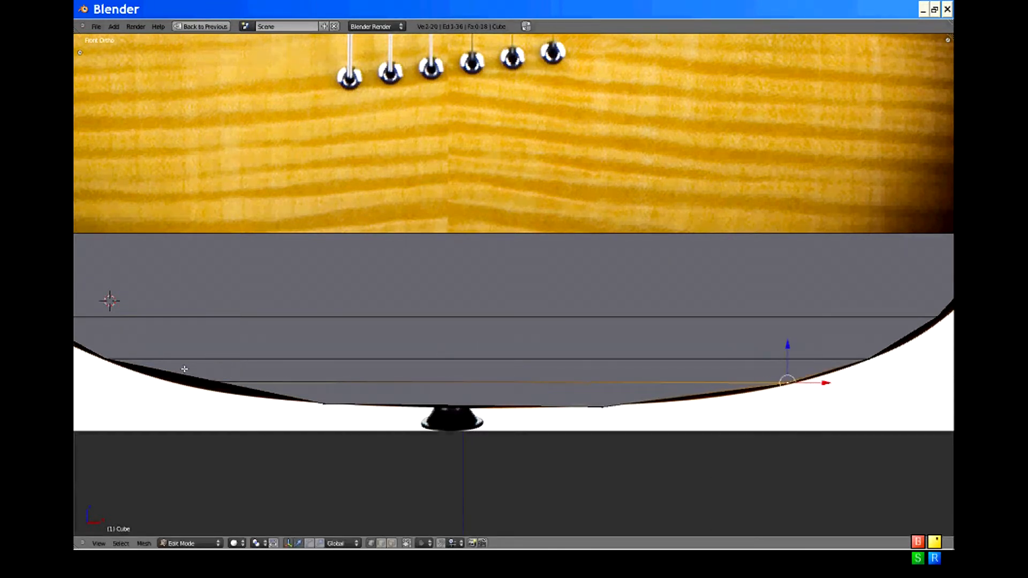
mouse_move(196, 370)
left_mouse_down()
mouse_move(275, 397)
mouse_move(207, 380)
left_mouse_up()
left_click_drag(206, 381, 202, 380)
scroll(203, 378, "down", 6)
middle_click_drag(405, 268, 408, 303, "shift")
scroll(407, 304, "down", 6)
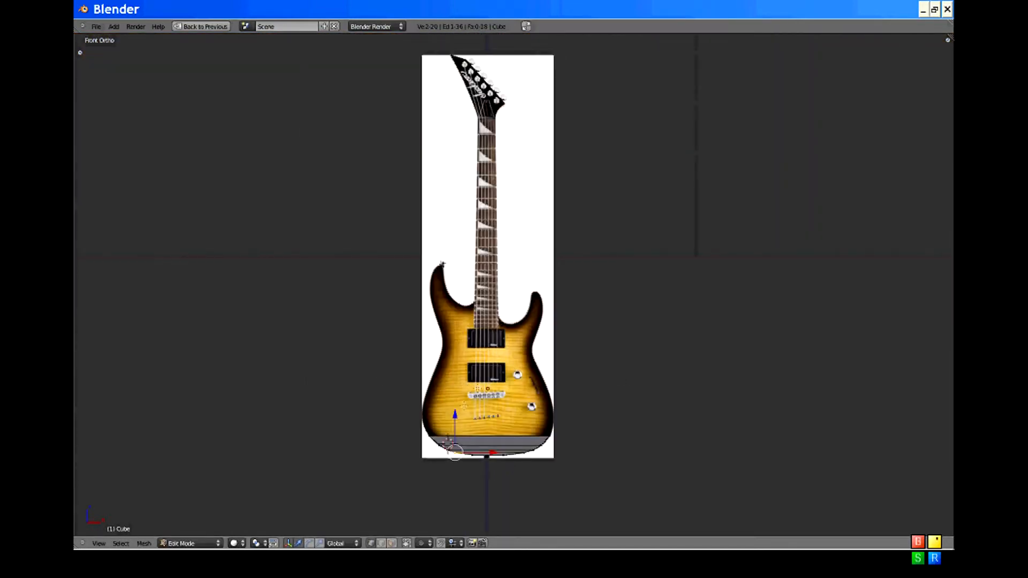
scroll(463, 406, "up", 9)
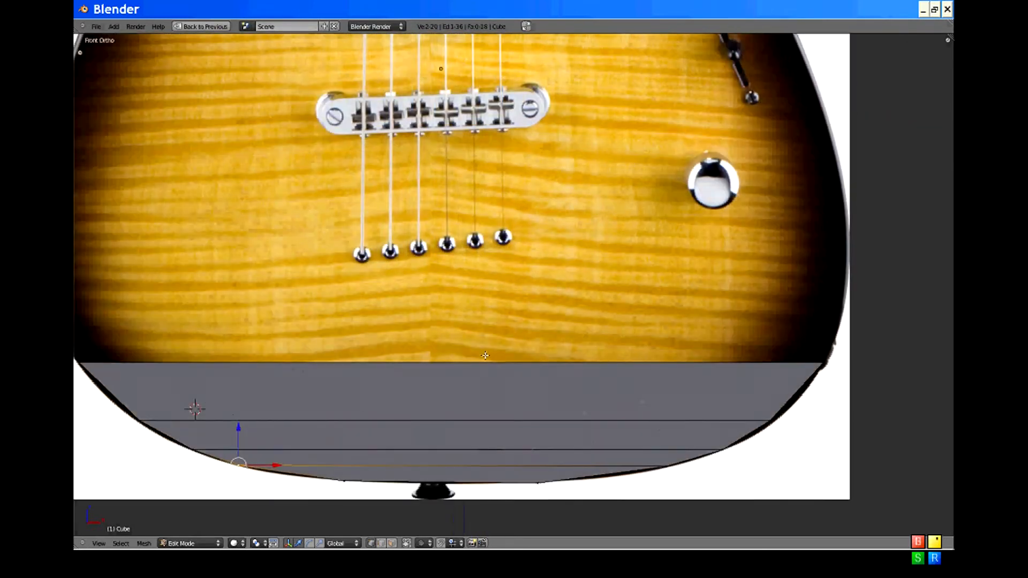
Step: Add a horizontal loop cut just below the body's top edge and scale it along X to the guitar's outline
middle_click_drag(485, 355, 512, 478, "shift")
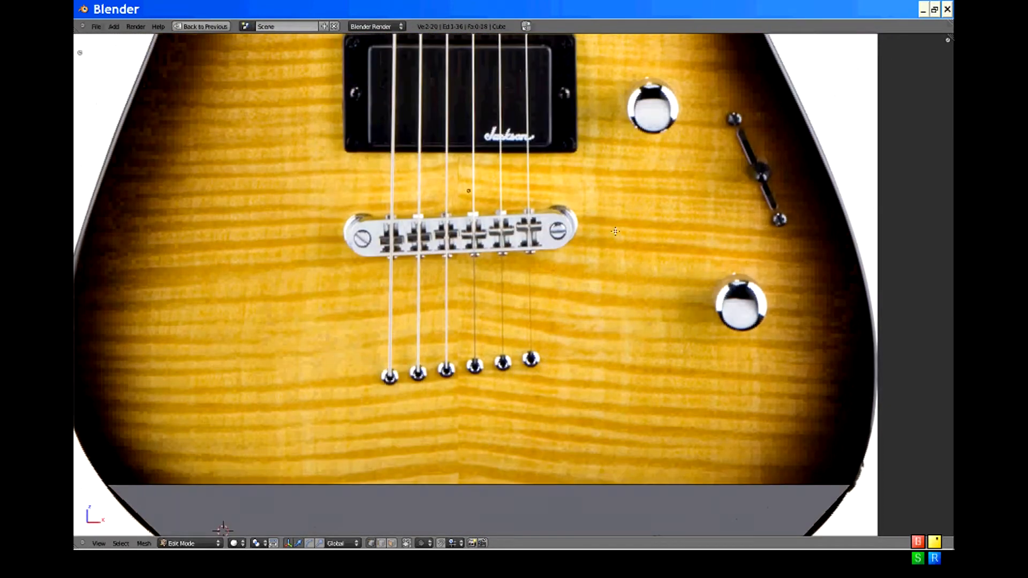
scroll(414, 281, "down", 2)
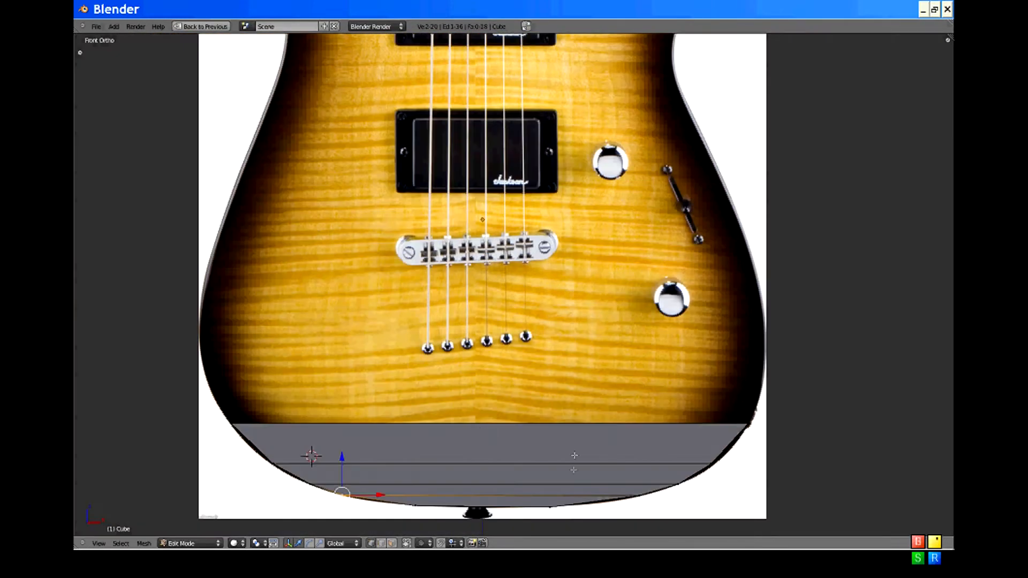
middle_click_drag(573, 466, 572, 390, "shift")
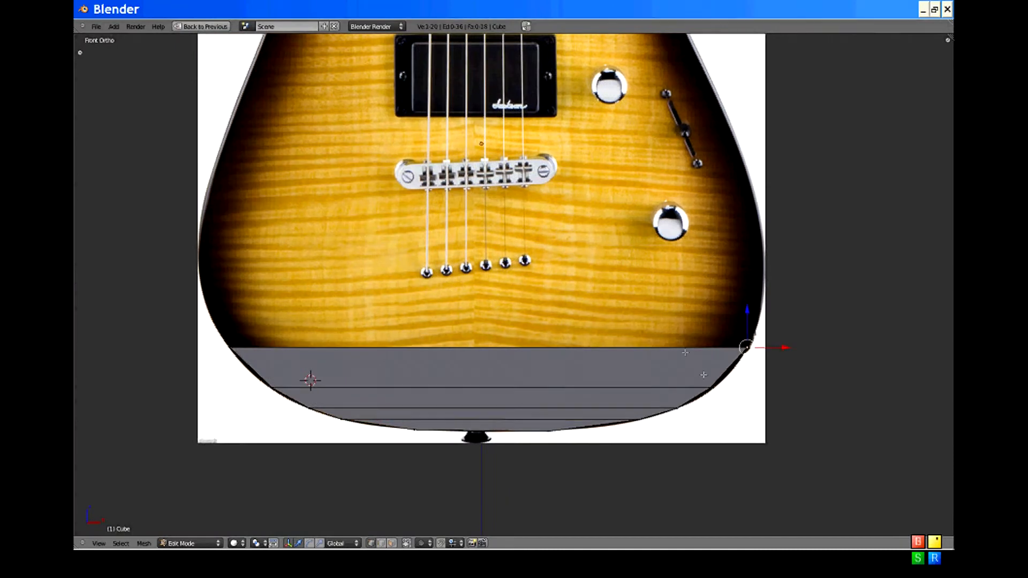
left_click(741, 375)
key("s")
key("x")
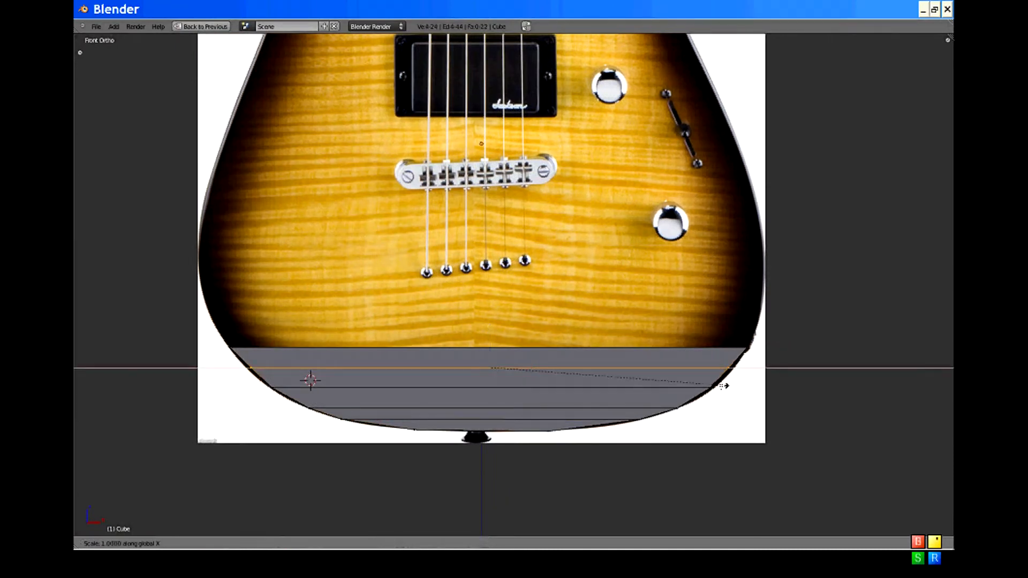
left_click(726, 383)
Step: Extrude the body's top face up to the widest part of the lower bout and widen it along X to the outline
middle_click_drag(734, 348, 726, 384, "shift")
right_click(733, 382)
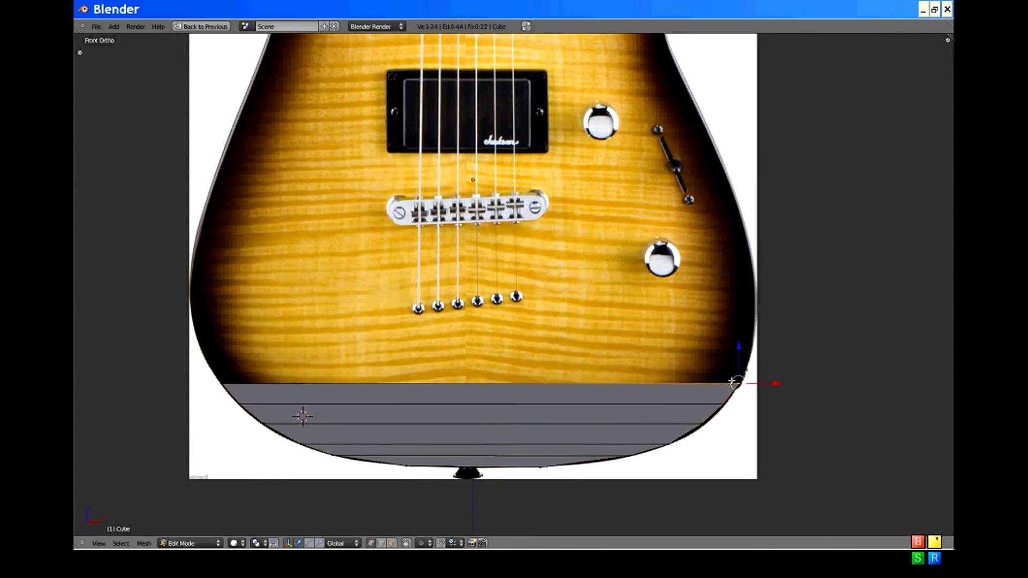
key("b")
left_click_drag(203, 339, 786, 396)
scroll(786, 396, "up", 1)
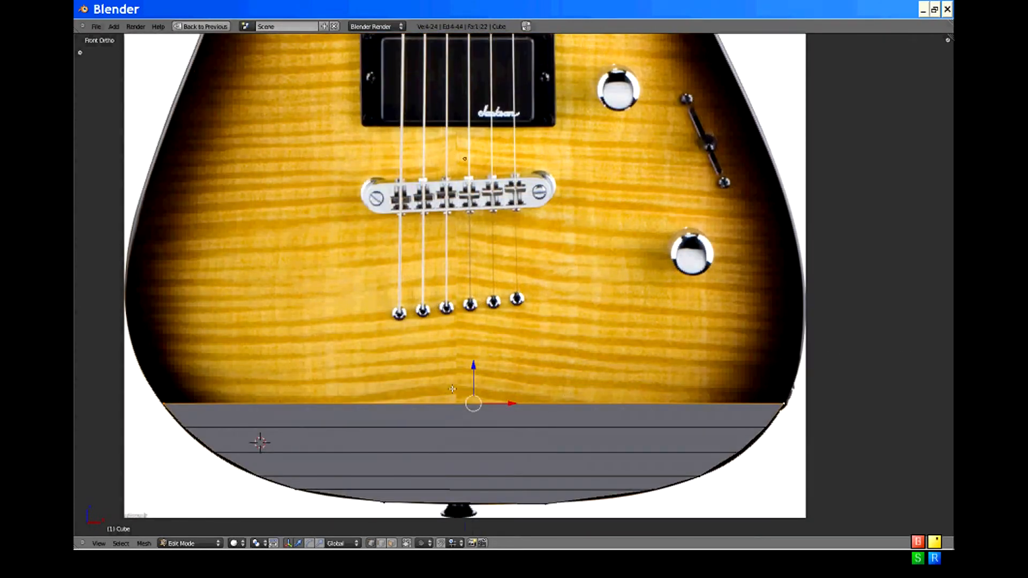
scroll(453, 389, "down", 1)
key("e")
left_click(510, 368)
key("s")
key("x")
left_click(654, 303)
Step: Shift the left-end vertices of the new top edge along X onto the guitar's outline
right_click(213, 315)
key("g")
key("x")
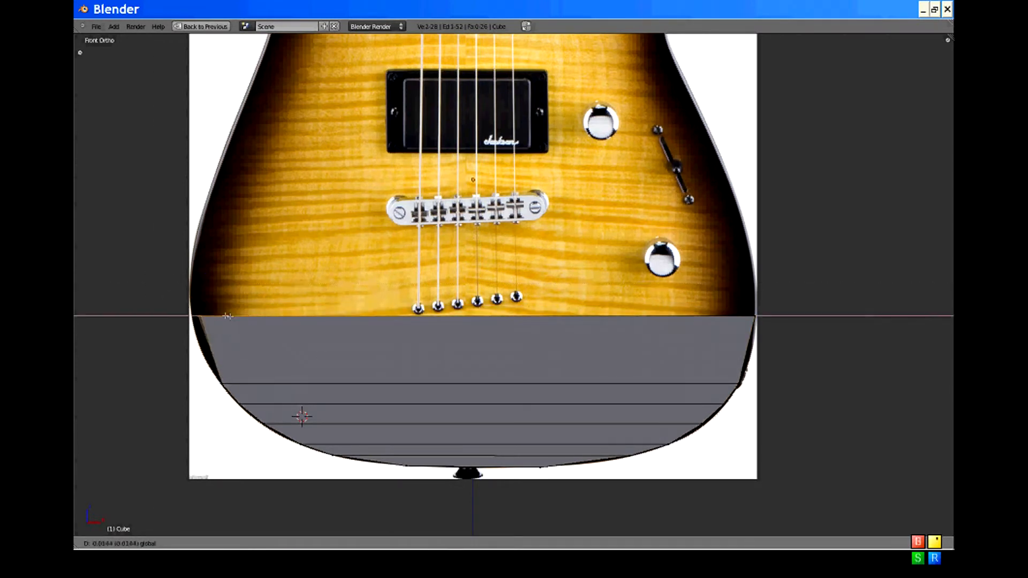
left_click(222, 315)
Step: Add a centred horizontal loop cut in the newly extruded section and widen it along X to the outline
key("ctrl+r")
left_click(742, 355)
left_click(742, 356)
right_click(742, 355)
key("b")
left_click_drag(172, 329, 857, 391)
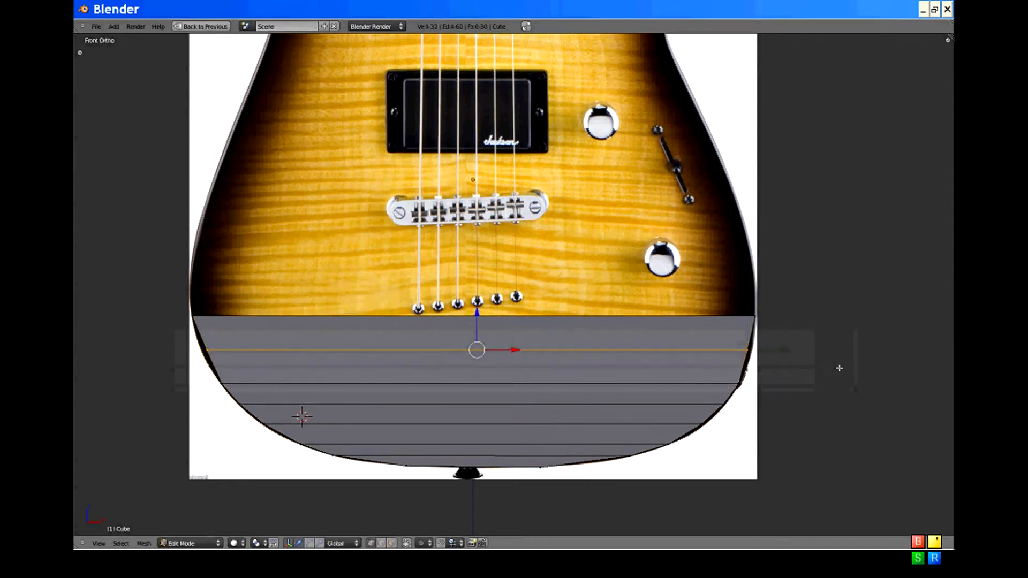
key("s")
key("x")
left_click(759, 370)
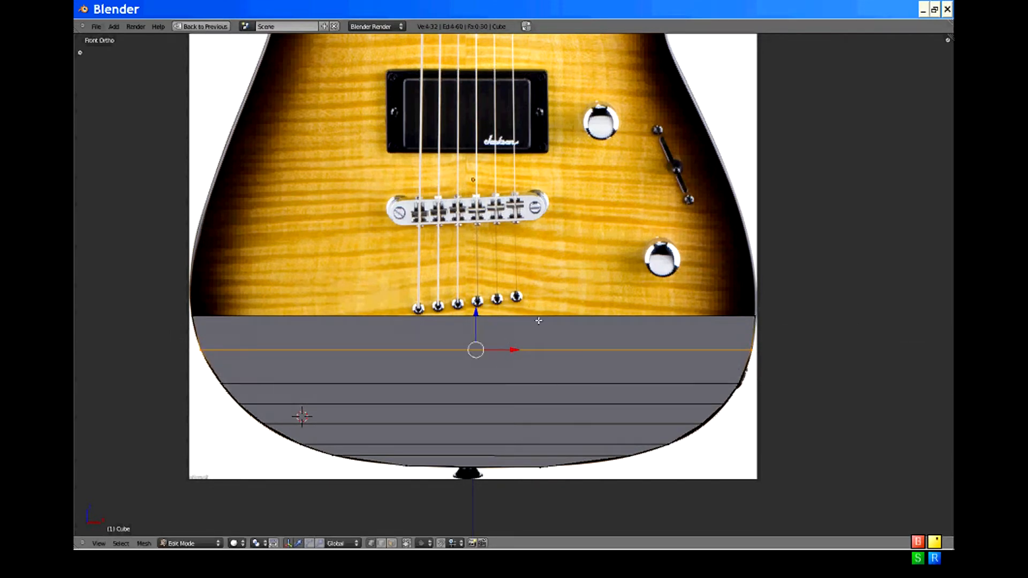
Step: Extrude the top face of the mesh up to the guitar's waist, just below the neck pickup
scroll(523, 450, "down", 4)
middle_click_drag(523, 450, 517, 461, "shift")
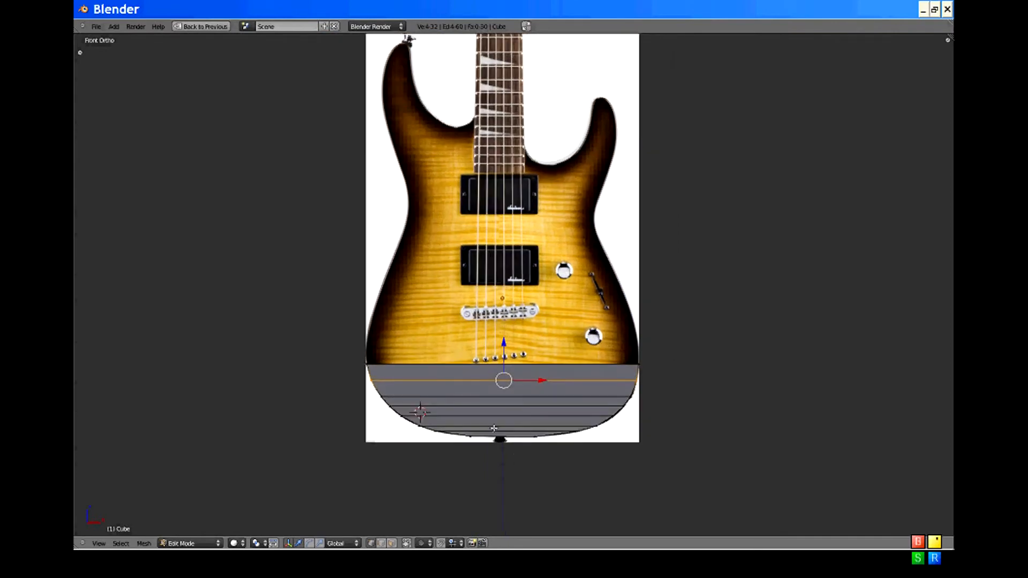
scroll(496, 420, "up", 4)
scroll(525, 311, "down", 2)
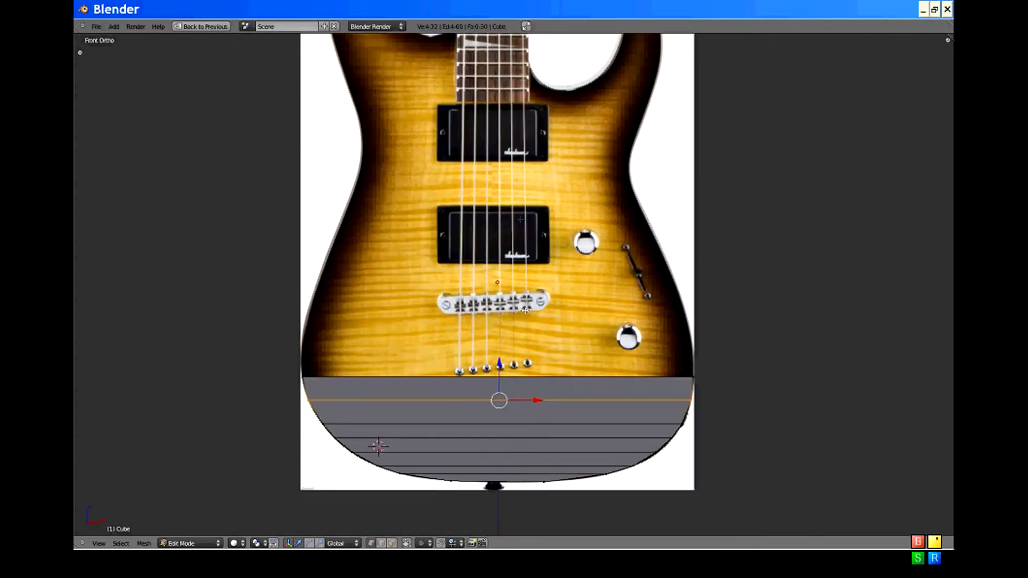
right_click(707, 381)
key("b")
left_click_drag(248, 314, 784, 395)
scroll(498, 359, "up", 1)
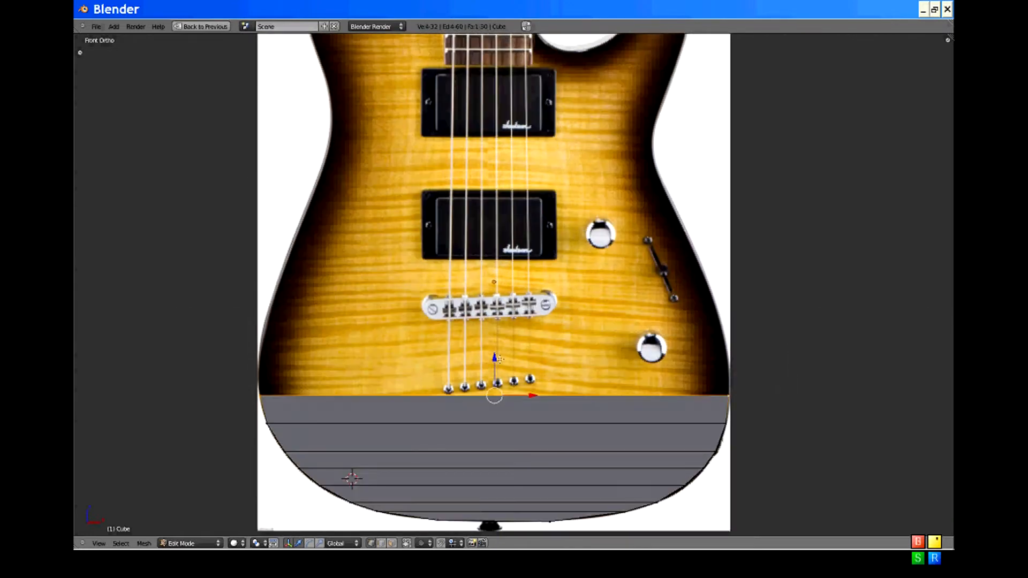
key("e")
left_click(534, 182)
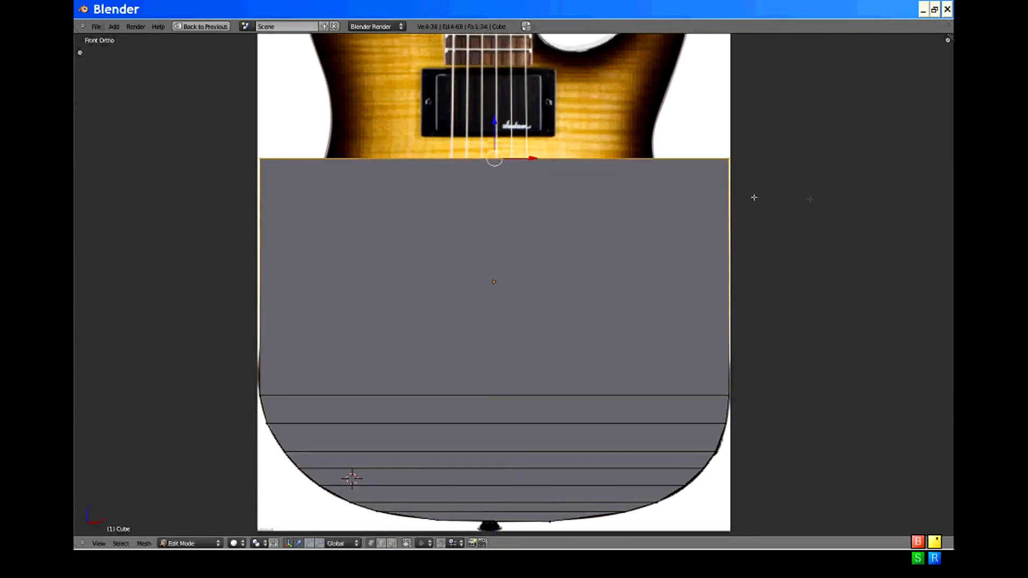
Step: Narrow the extruded top edge along X to the waist's width and shift its left-end vertices onto the outline
key("s")
key("x")
left_click(709, 199)
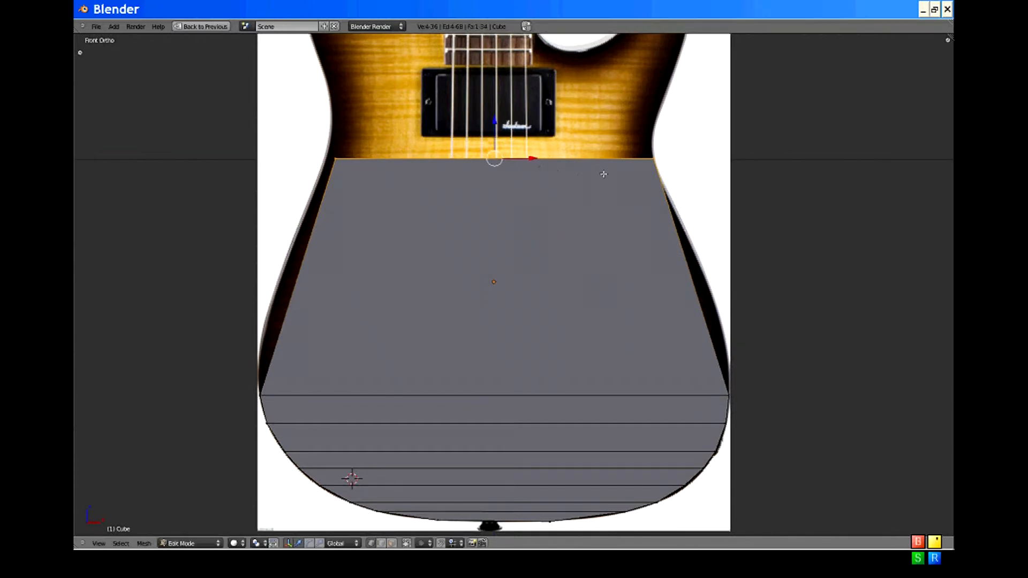
middle_click_drag(553, 173, 592, 270, "shift")
right_click(375, 257)
key("b")
left_click_drag(335, 219, 403, 291)
left_click_drag(392, 255, 383, 255)
Step: Add a centred horizontal loop cut across the tall section below the waist and widen it along X to the outline
middle_click_drag(612, 289, 544, 214, "shift")
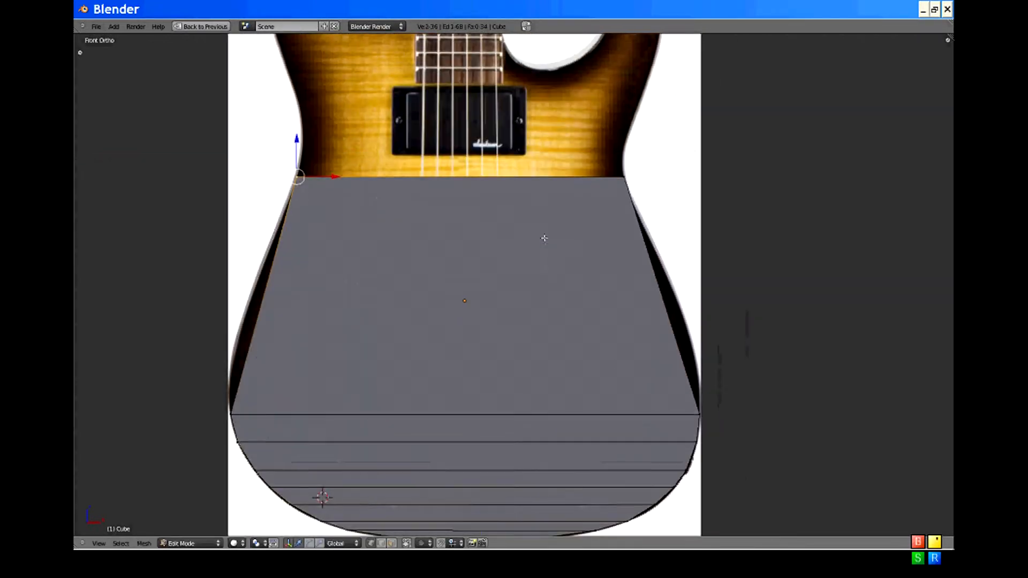
key("ctrl+r")
left_click(633, 312)
right_click(639, 308)
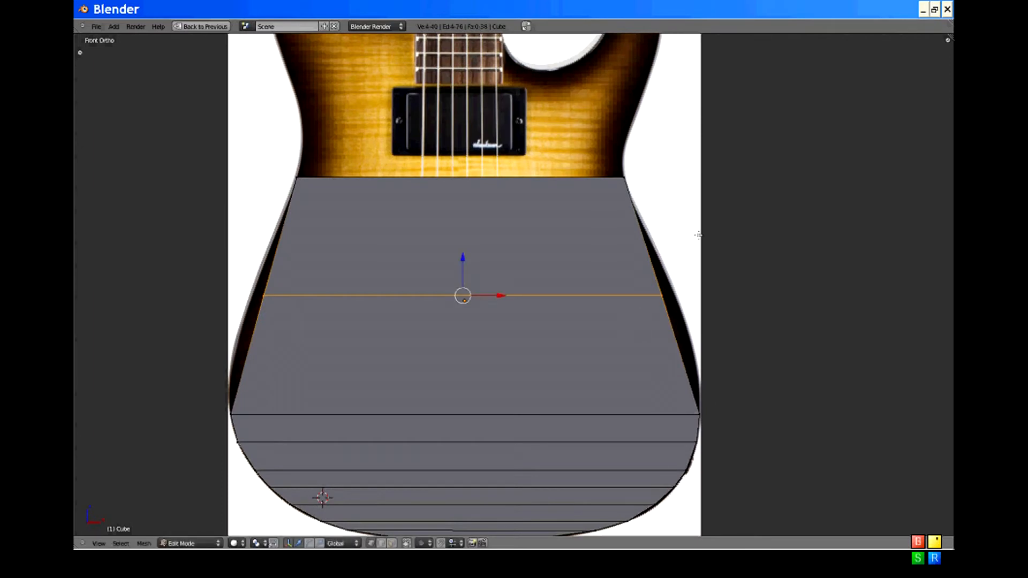
key("s")
key("x")
left_click(678, 267)
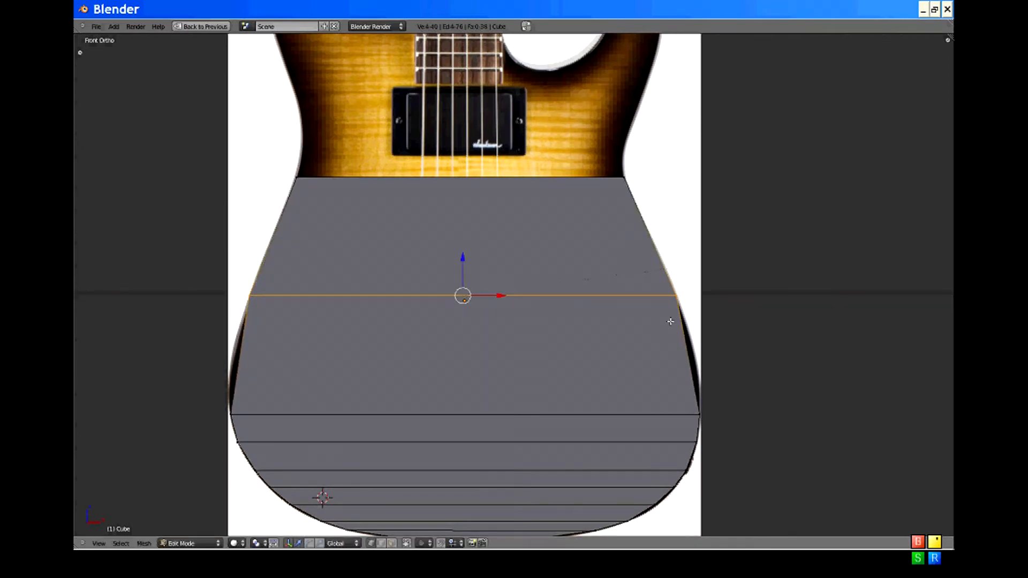
Step: Add a loop cut midway in the lower half of that section and widen it along X to the outline
key("ctrl+r")
left_click(679, 364)
right_click(696, 353)
key("s")
key("x")
left_click(741, 323)
Step: Add another horizontal loop cut just above the widest part of the body and scale it along X to the outline
middle_click_drag(680, 324, 648, 323, "shift")
key("ctrl+r")
left_click(665, 380)
right_click(741, 335)
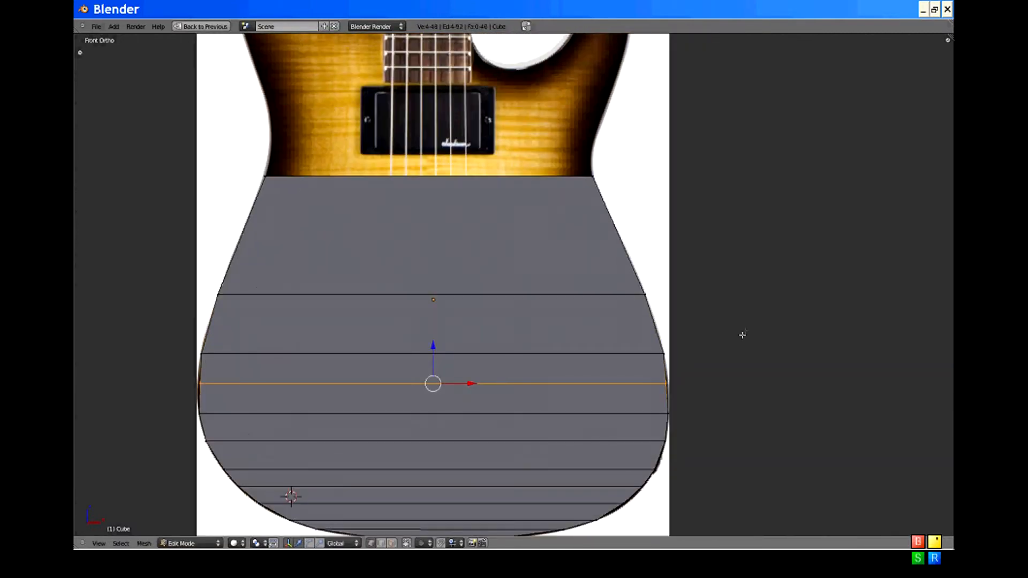
key("s")
key("x")
left_click(743, 332)
Step: In wireframe shading, add a loop cut just below the waist edge, scale it along X to the outline, and return to solid shading
middle_click_drag(578, 282, 663, 435, "shift")
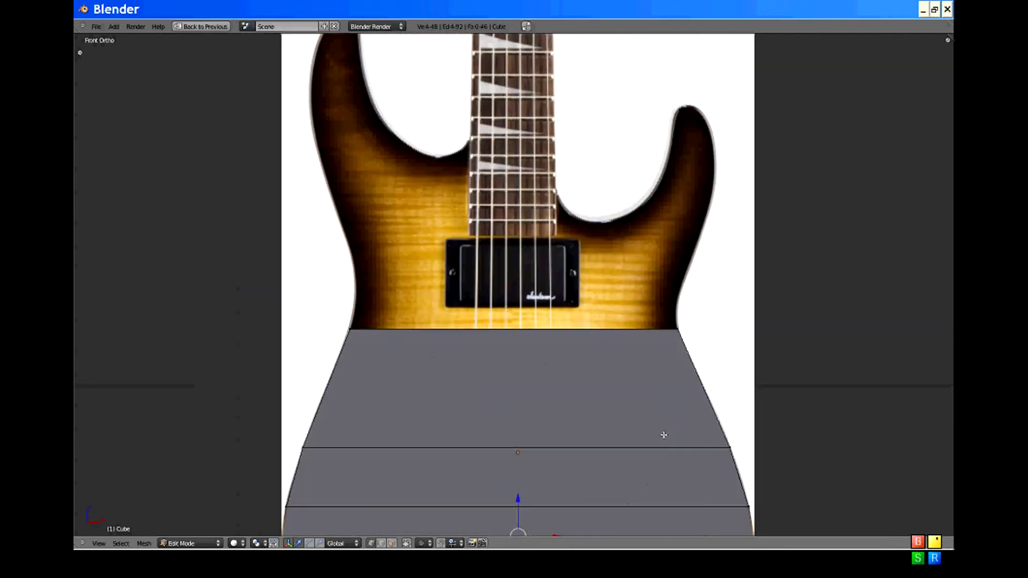
key("z")
key("ctrl+r")
left_click(706, 375)
right_click(702, 346)
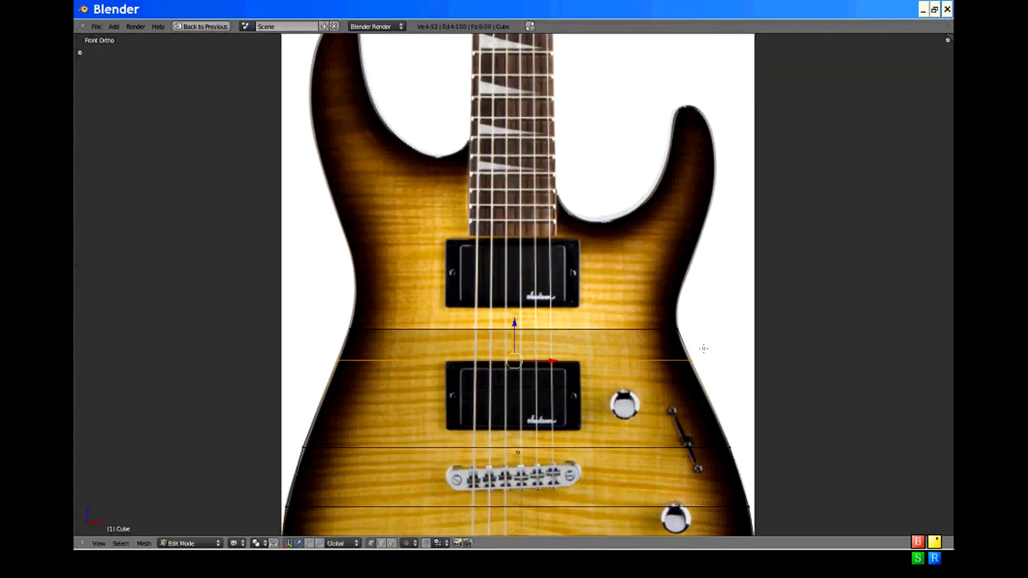
key("s")
key("x")
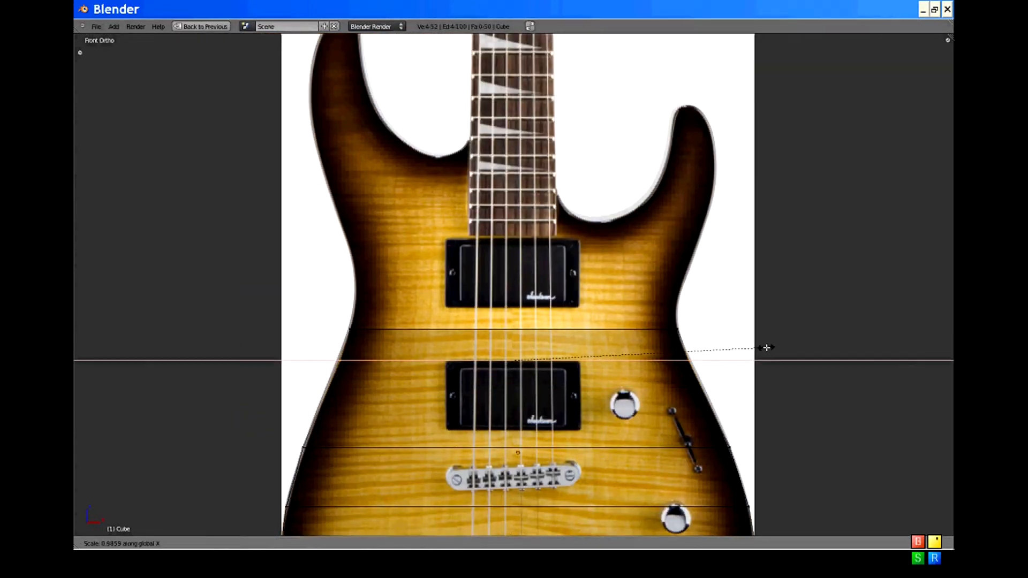
left_click(766, 347)
middle_click_drag(699, 369, 696, 338, "shift")
key("z")
Step: Extrude the waist's top face up to the bottom of the right-hand cutaway
scroll(689, 340, "down", 3)
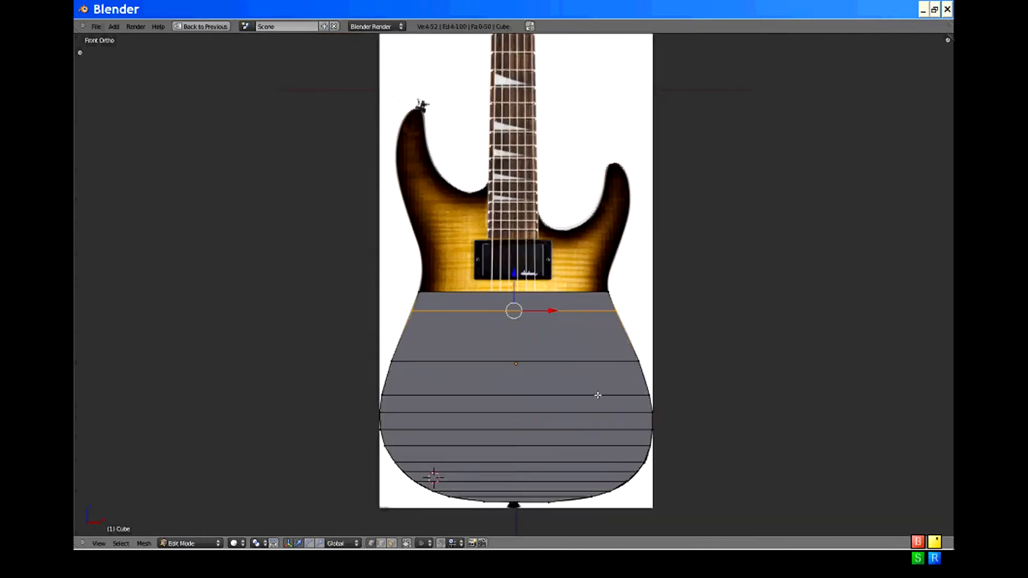
middle_click_drag(599, 394, 568, 484, "shift")
right_click(572, 367)
key("b")
left_click_drag(344, 349, 680, 386)
middle_click_drag(516, 359, 490, 330, "shift")
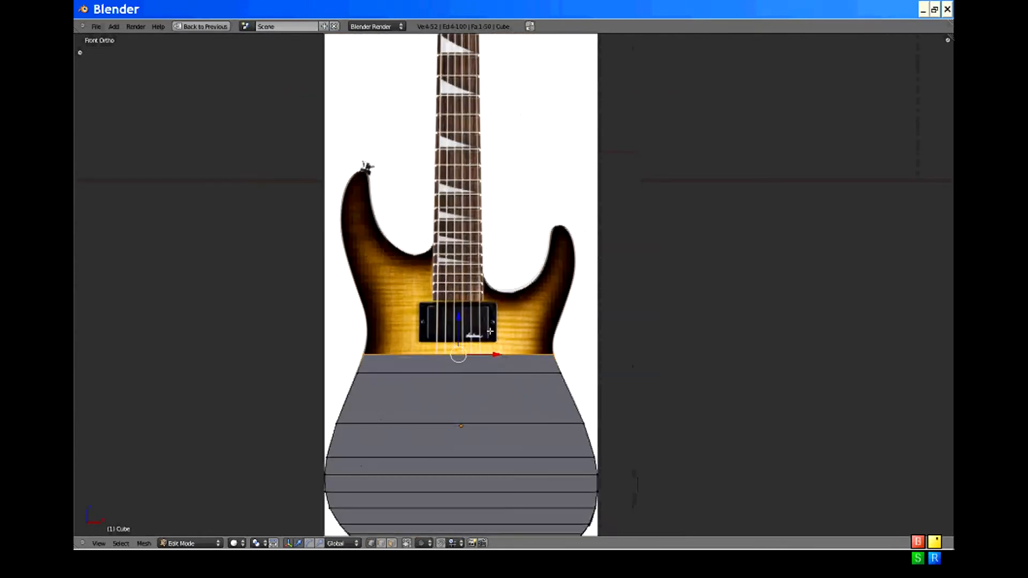
key("e")
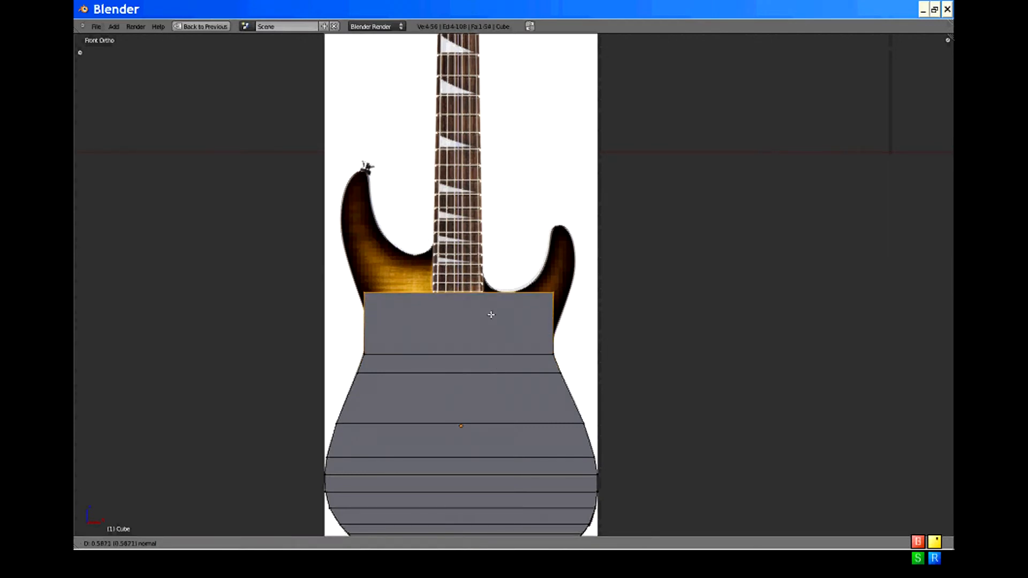
left_click(491, 315)
Step: Add a horizontal loop cut midway across the new section and fit its left-end vertices to the guitar's outline
scroll(493, 317, "up", 1)
middle_click_drag(493, 317, 487, 380, "shift")
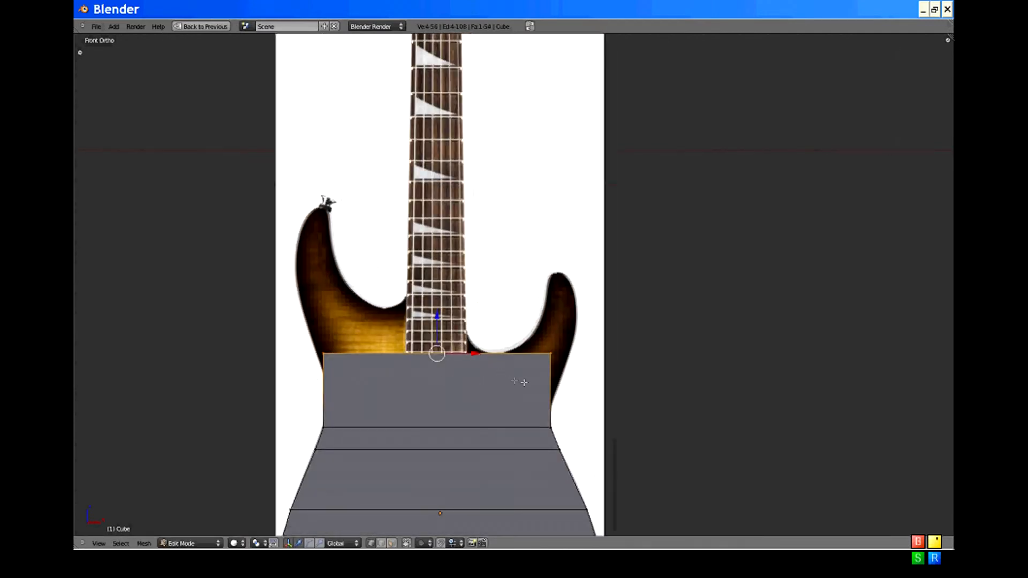
left_click(567, 386)
right_click(329, 388)
key("b")
left_click_drag(283, 378, 360, 393)
Step: Move the right-end vertices of the new loop and of the top edge outward onto the guitar's outline
middle_click_drag(552, 384, 500, 391, "shift")
right_click(497, 395)
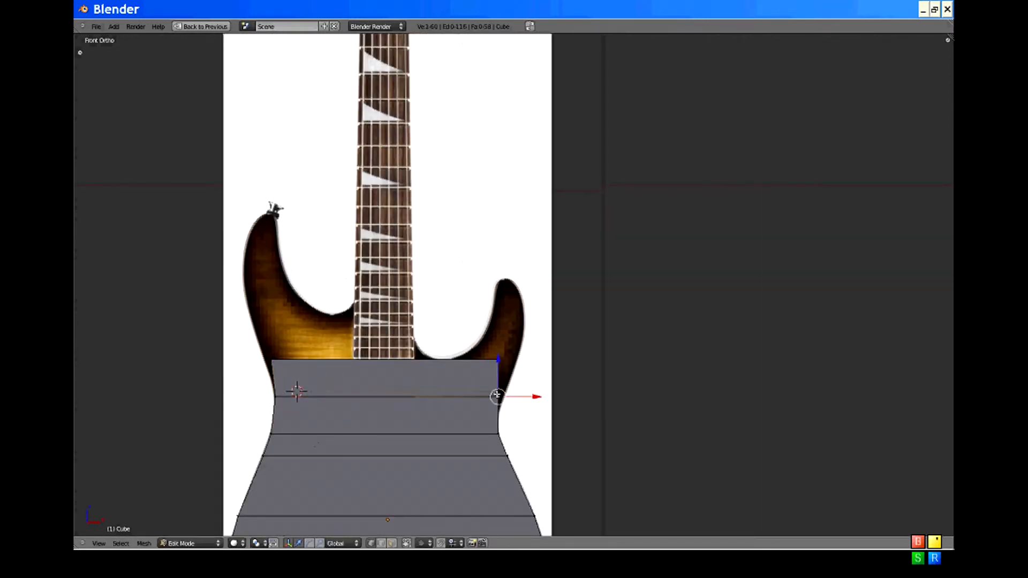
left_click_drag(474, 389, 508, 403)
left_click_drag(512, 397, 517, 396)
right_click(492, 353)
left_click_drag(527, 355, 547, 362)
Step: Add a vertical loop cut down the body and slide it right, beneath the low point of the right-hand cutaway
middle_click_drag(511, 395, 539, 205, "shift")
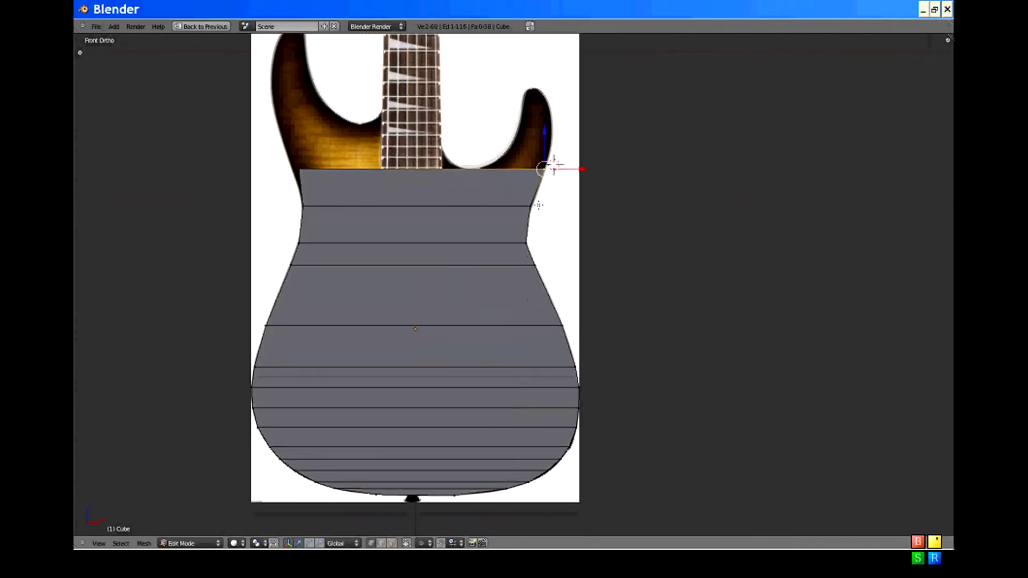
key("ctrl+r")
left_click(462, 215)
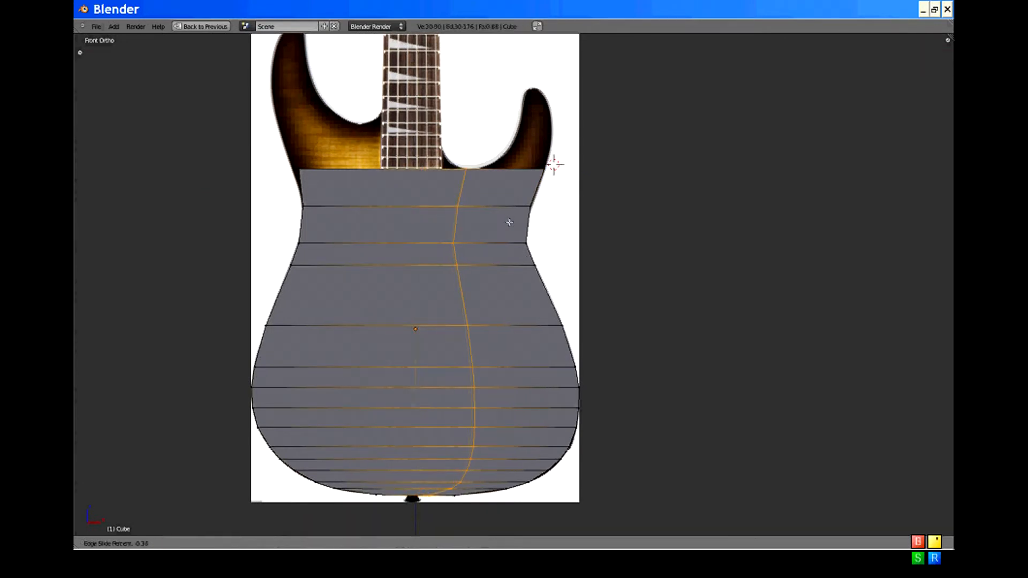
left_click(512, 223)
Step: Select all vertices of the body's top edge and adjust their height along Z to the bottom of the right-hand cutaway
right_click(468, 169)
key("b")
left_click_drag(277, 141, 616, 178)
middle_click_drag(589, 169, 588, 311, "shift")
key("g")
key("z")
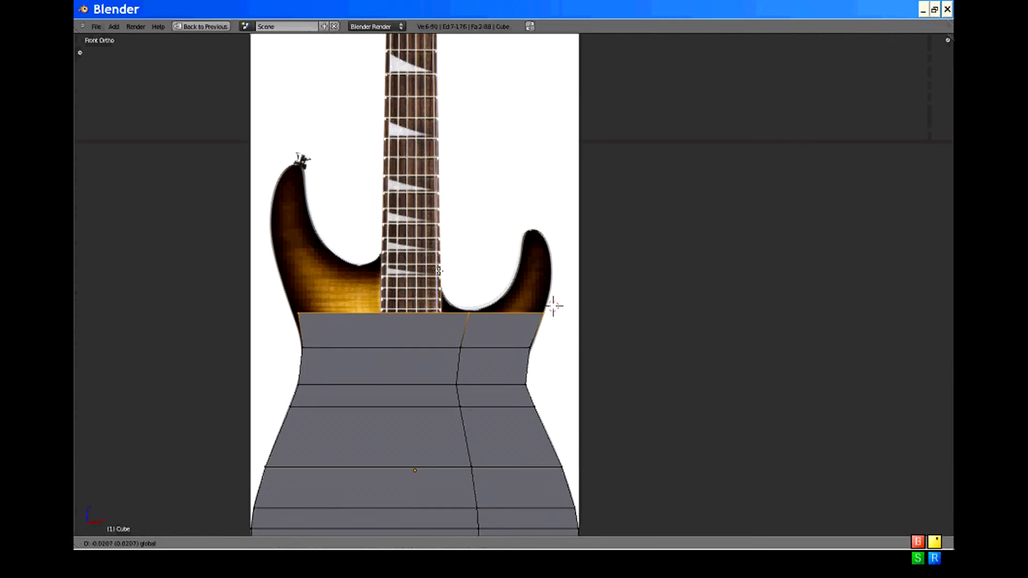
left_click(597, 314)
Step: Extrude the top face right of the vertical loop, move it up to the right horn's tip, and rotate it to slant
scroll(499, 289, "up", 3)
key("b")
left_click_drag(398, 287, 596, 361)
key("e")
right_click(567, 264)
key("g")
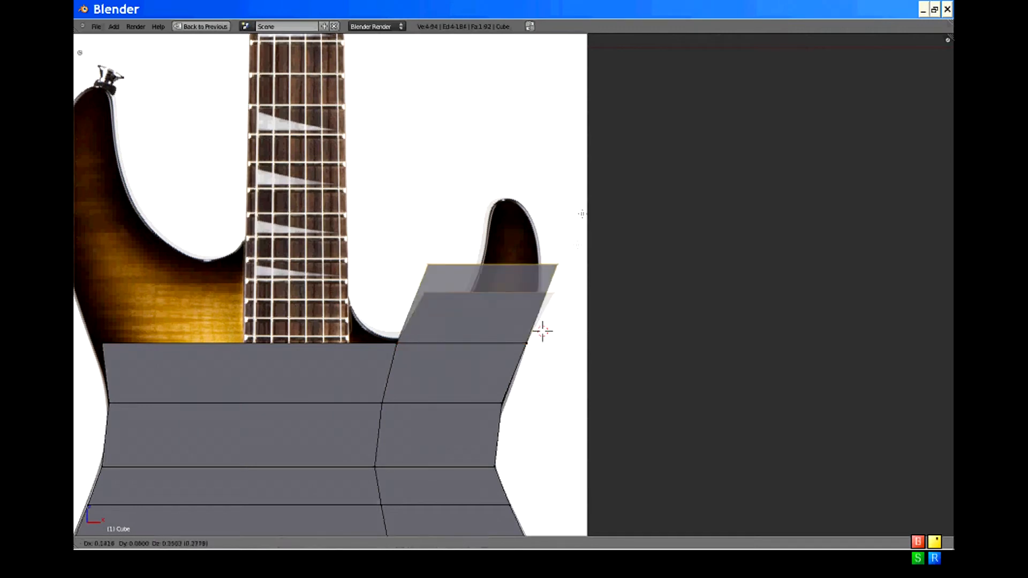
left_click(587, 176)
middle_click_drag(557, 189, 501, 224, "shift")
key("r")
key("s")
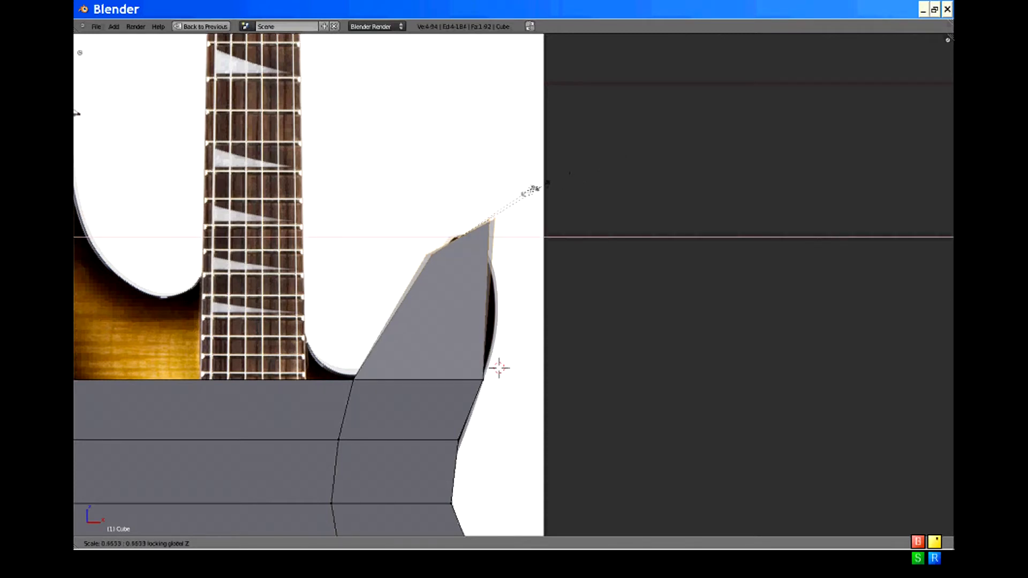
right_click(529, 193)
key("s")
key("shift+z")
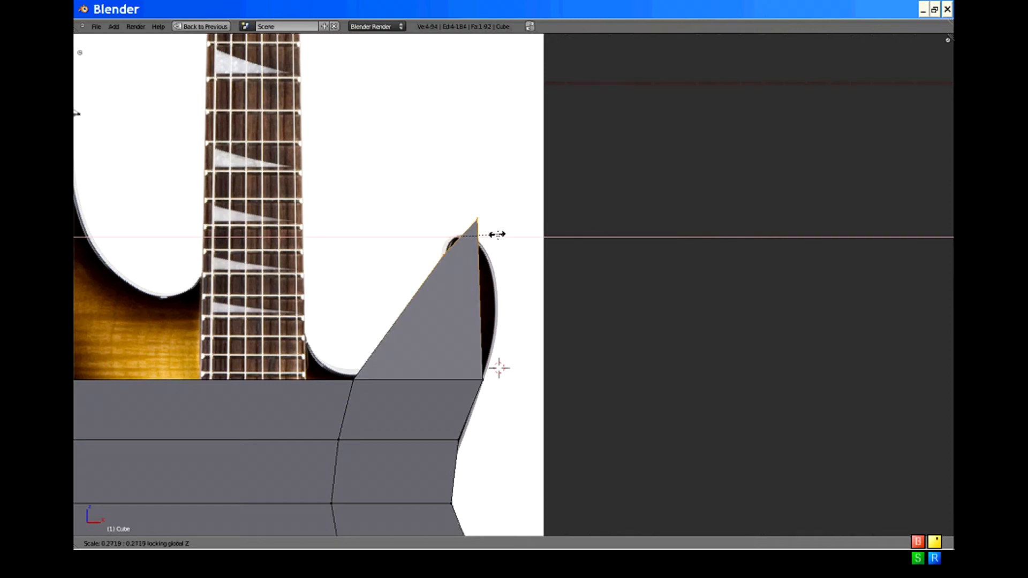
right_click(497, 233)
key("s")
key("shift+z")
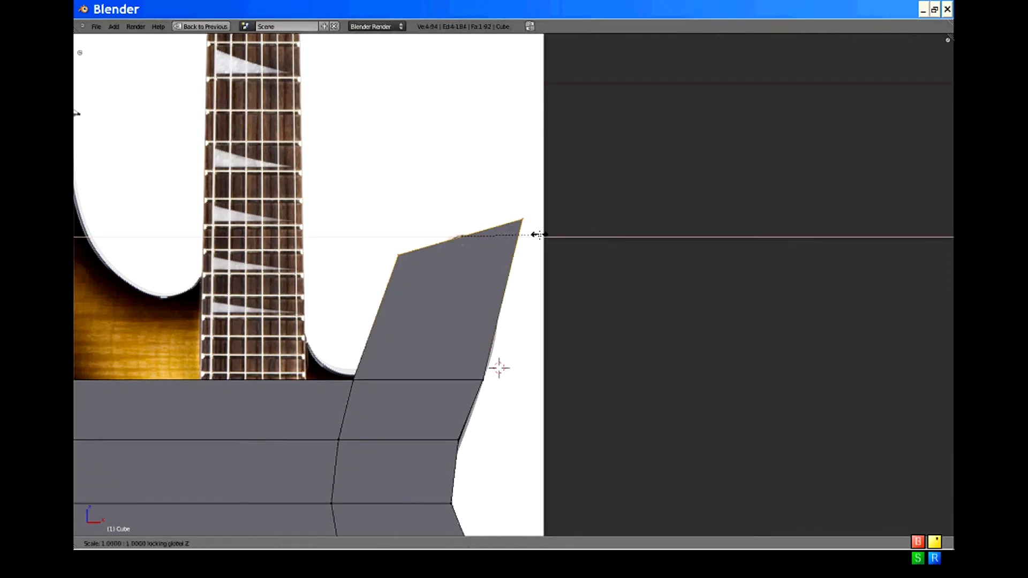
right_click(440, 240)
middle_click_drag(443, 245, 532, 293)
key("s")
key("shift+z")
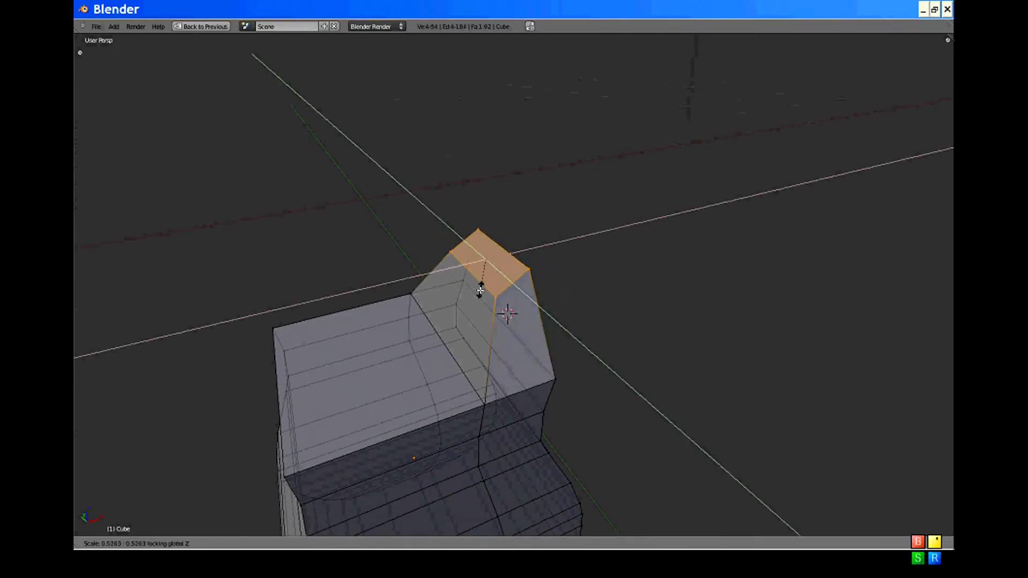
right_click(479, 289)
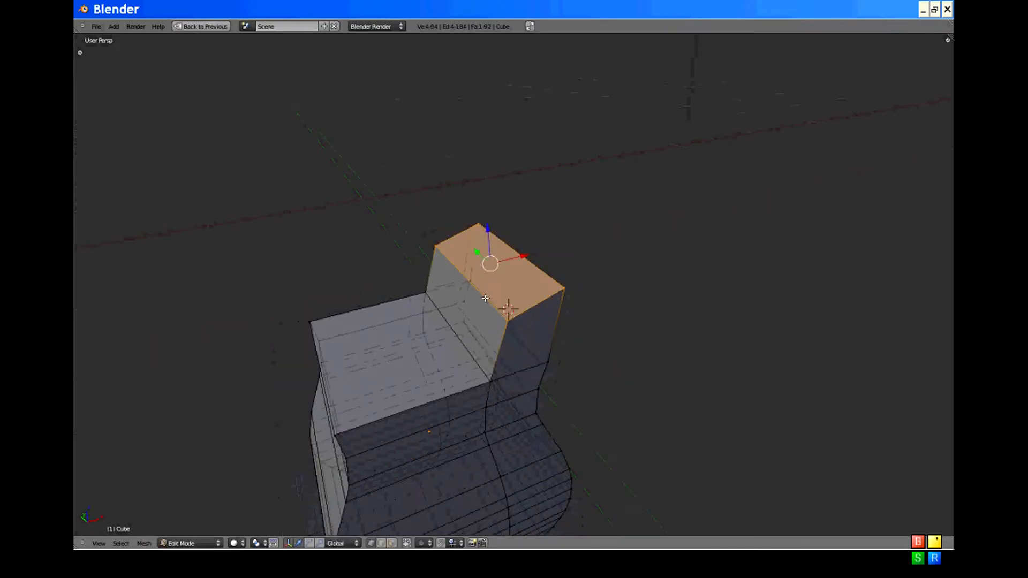
key("s")
key("shift+y")
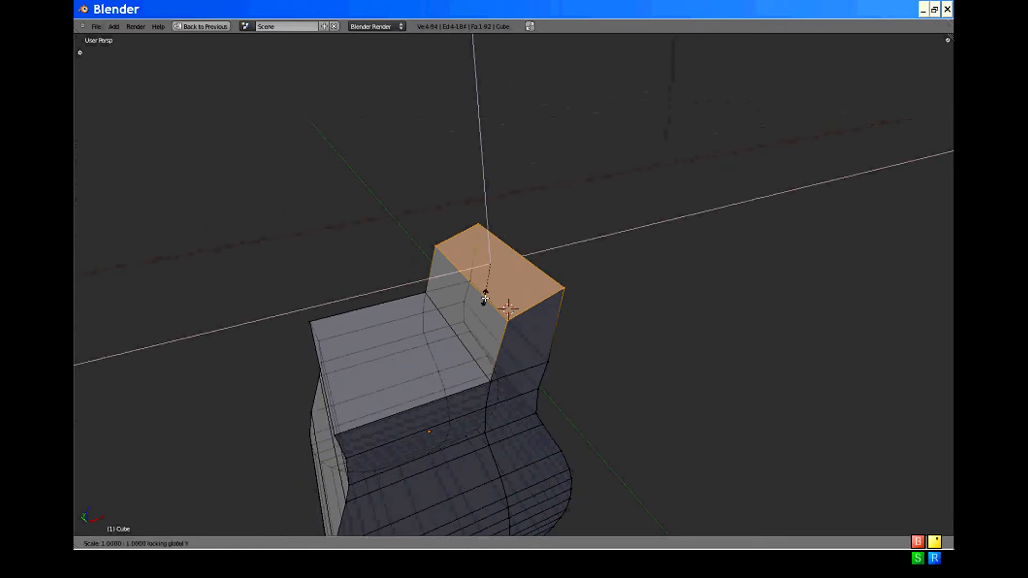
right_click(485, 298)
Step: In front view, shrink the right horn's end face along X and Z only, excluding Y
key("KP_7")
key("KP_1")
scroll(512, 170, "up", 1)
scroll(512, 170, "up", 4)
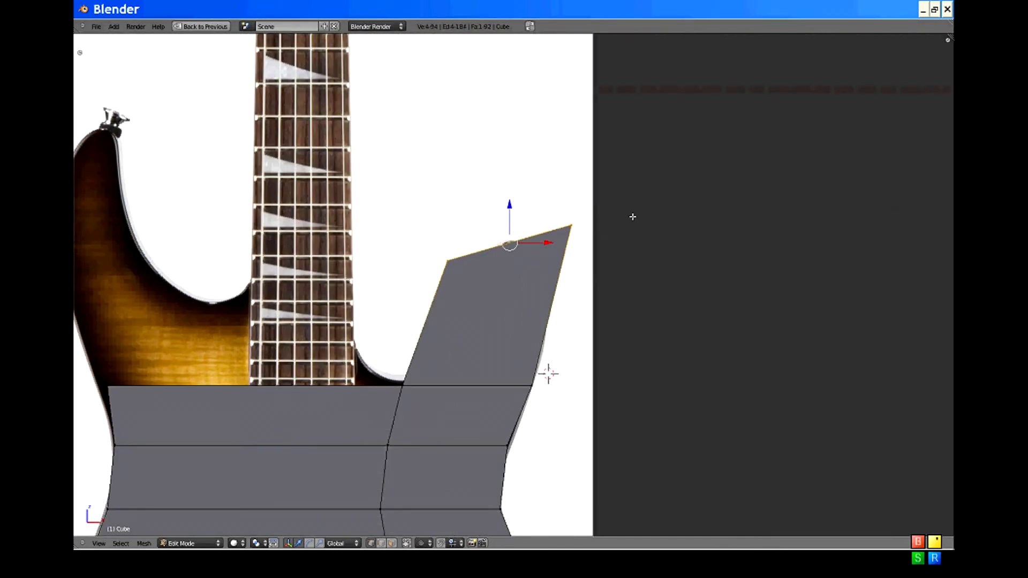
key("s")
key("shift+y")
left_click(537, 242)
Step: Rotate the right horn's end face and move it into the horn's tip on the reference photo
scroll(537, 241, "up", 1)
key("g")
left_click(530, 275)
key("r")
left_click(619, 236)
middle_click_drag(565, 231, 519, 248, "shift")
key("g")
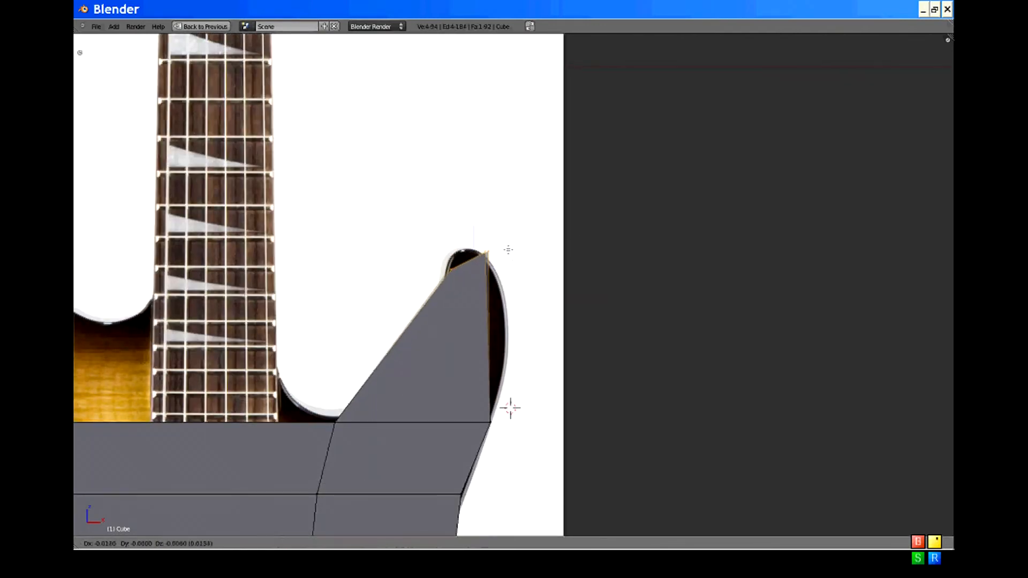
left_click(509, 244)
key("g")
left_click(488, 327)
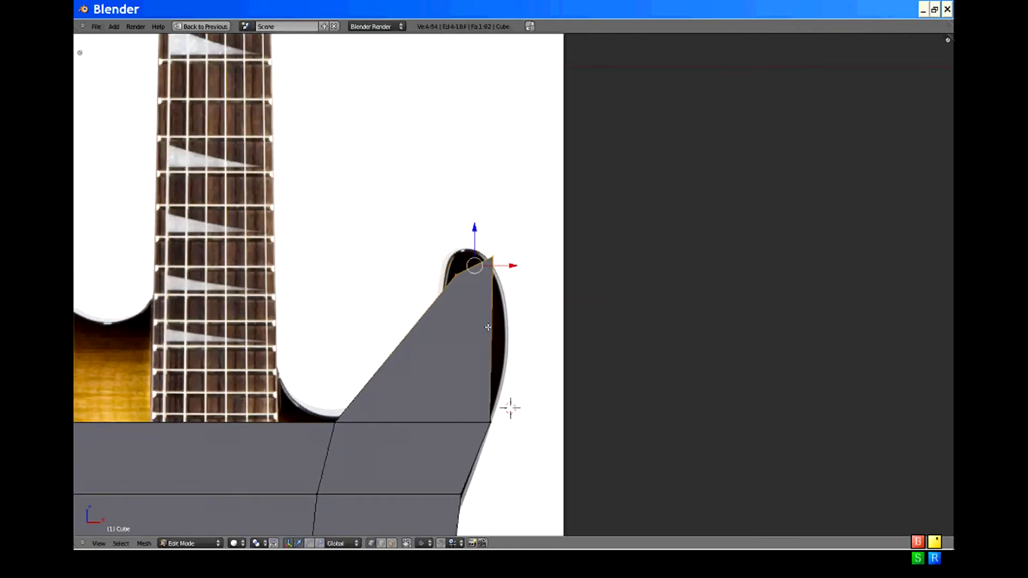
Step: Add a loop cut midway across the right horn and move its end vertices onto the horn's outer and inner outlines
left_click(486, 329)
left_click(486, 329)
key("g")
left_click(486, 344)
key("g")
left_click(403, 348)
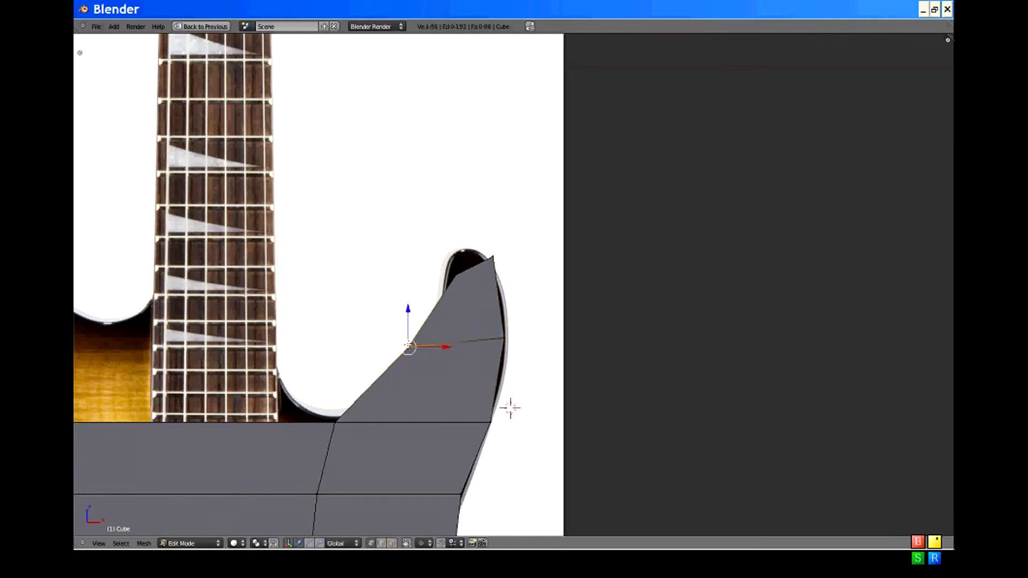
left_click_drag(436, 349, 459, 353)
Step: Move the inner and outer vertices of the horn's end face onto the tip's outline in the photo
right_click(460, 264)
key("b")
left_click_drag(448, 264, 475, 291)
key("g")
left_click(469, 288)
right_click(506, 250)
key("g")
left_click(503, 248)
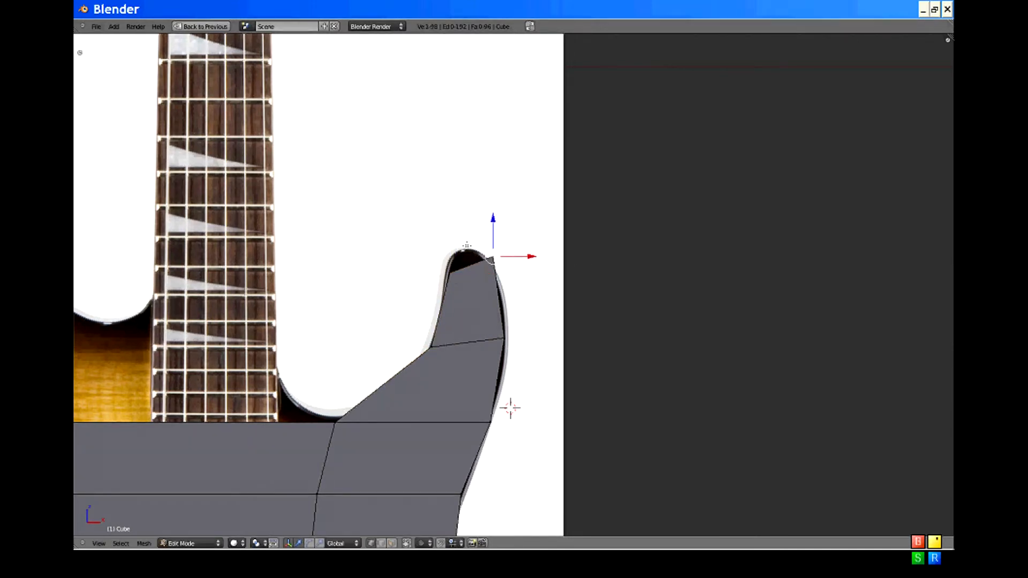
key("g")
left_click(501, 282)
Step: Add a loop cut across the horn's upper part and fit its ends and the middle loop's outer end to the outline
key("ctrl+r")
left_click(490, 312)
left_click(482, 312)
key("g")
left_click(477, 310)
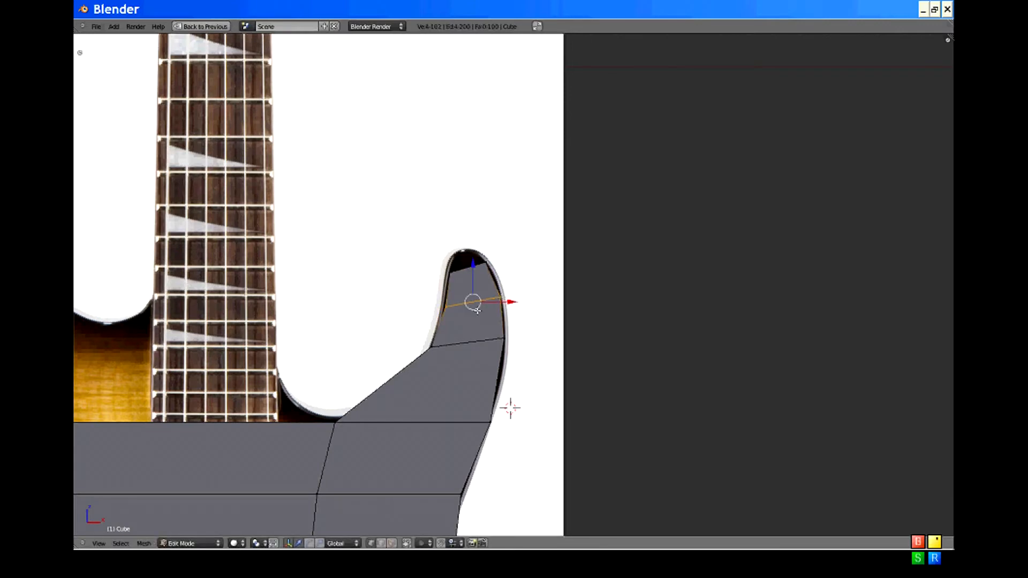
right_click(468, 306, "shift")
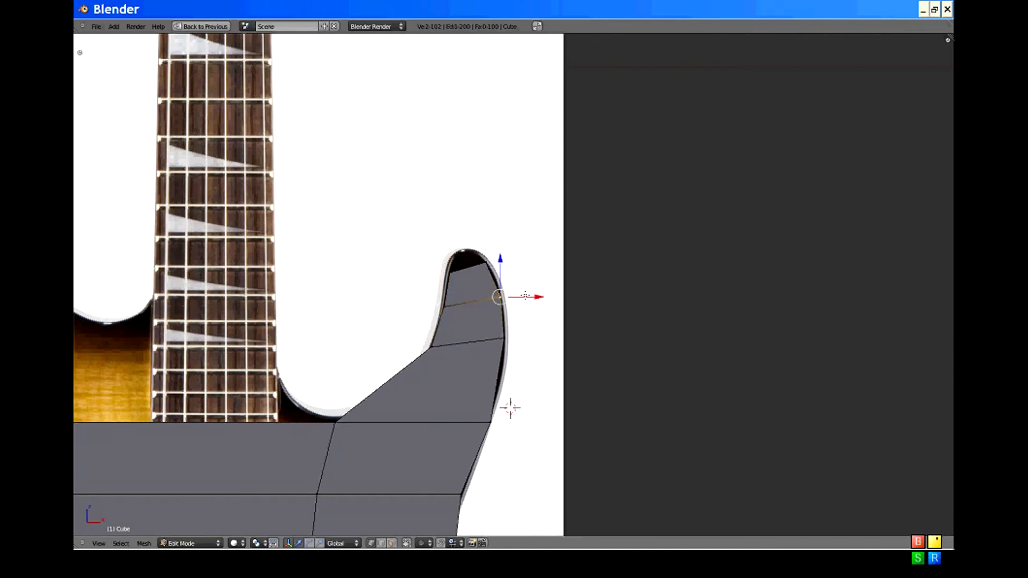
right_click(519, 346)
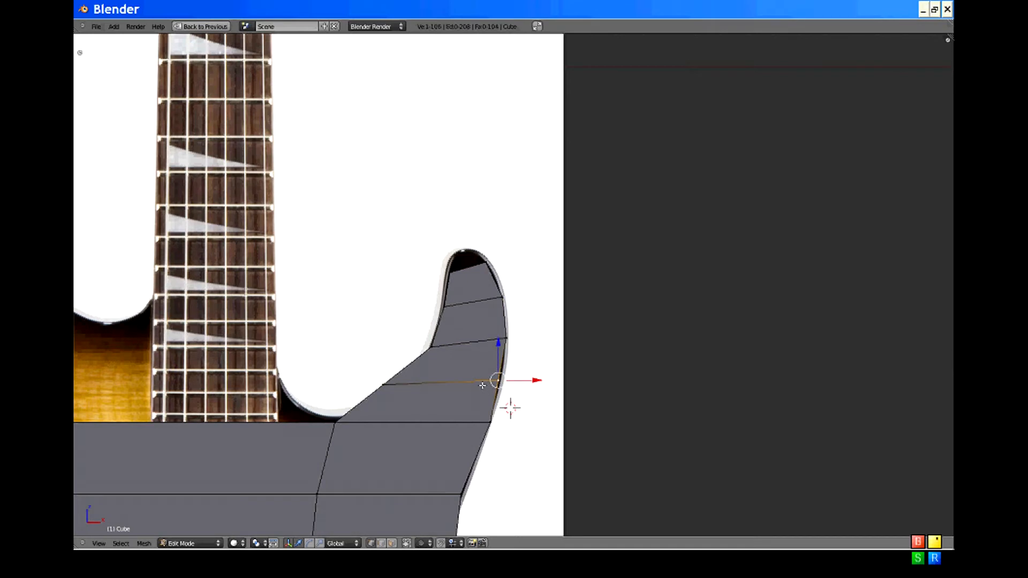
Step: Add a loop cut across the lower part of the horn and move its outer and inner vertices onto the outline
right_click(423, 383, "alt")
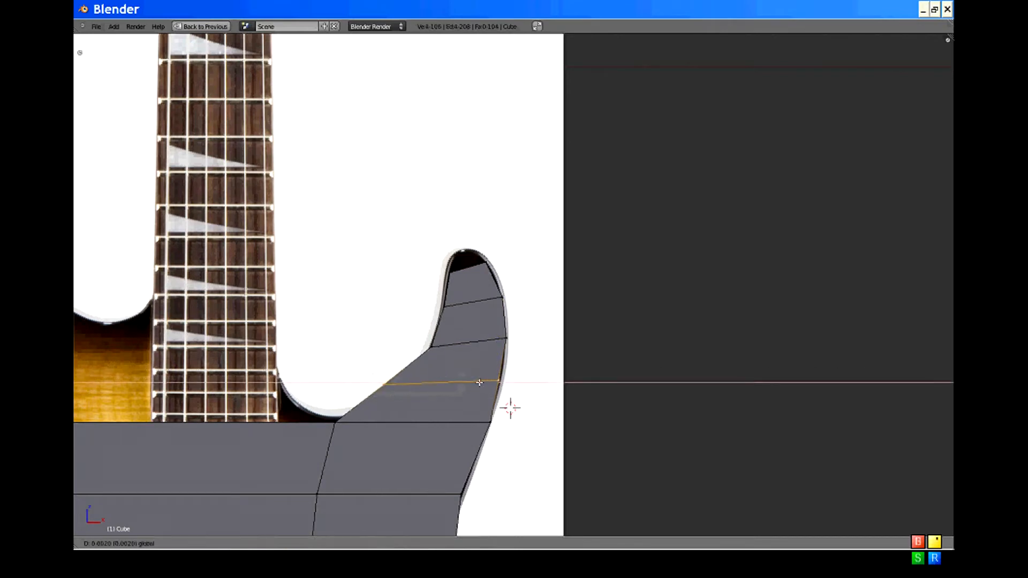
right_click(386, 384)
key("b")
left_click_drag(355, 372, 412, 400)
key("g")
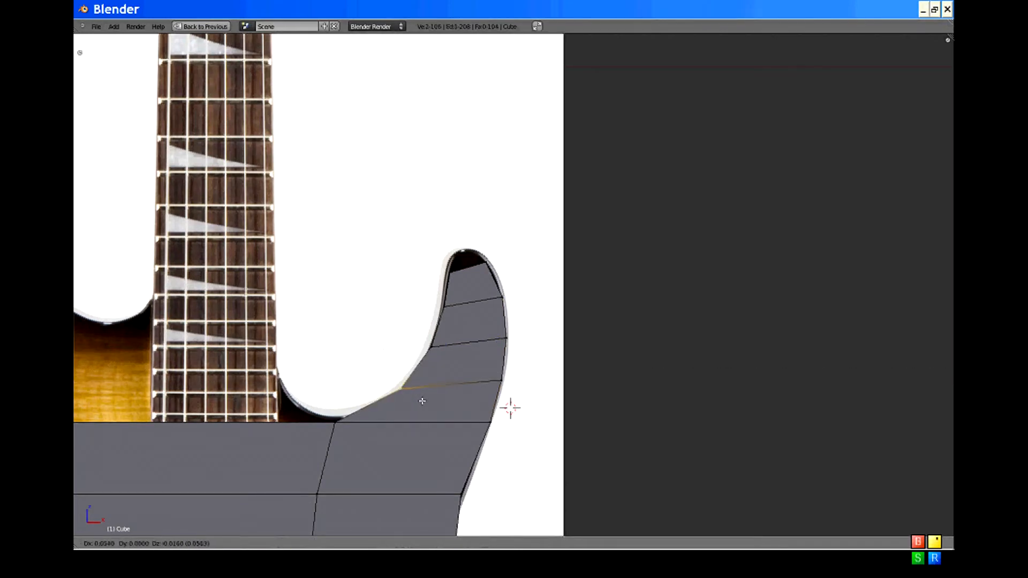
left_click(425, 406)
right_click(437, 354)
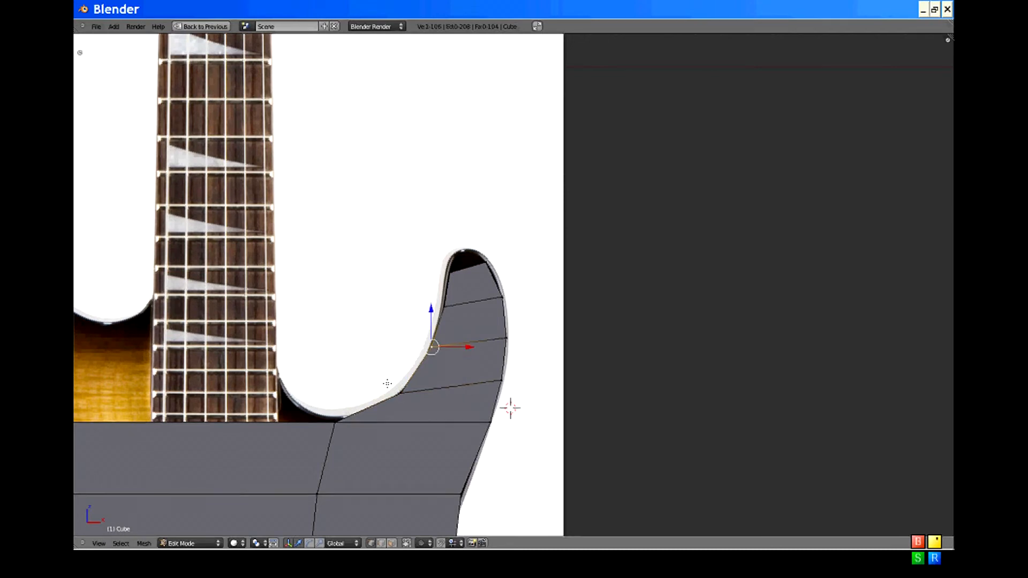
Step: Add a loop cut just above the horn's base and move its inner vertices onto the cutaway curve
middle_click_drag(387, 384, 421, 339, "shift")
left_click(544, 363)
right_click(544, 363)
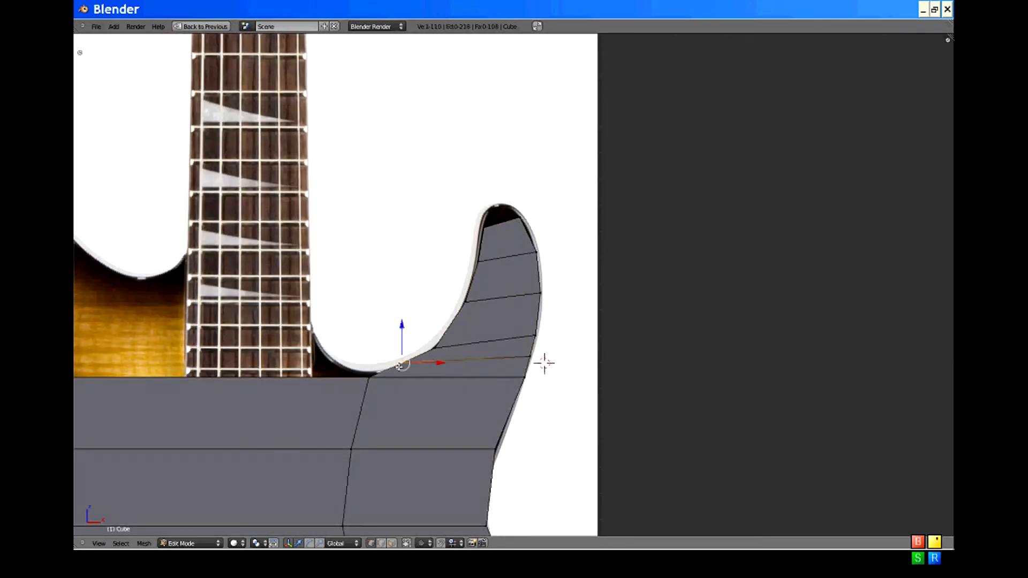
right_click(413, 366, "shift")
key("g")
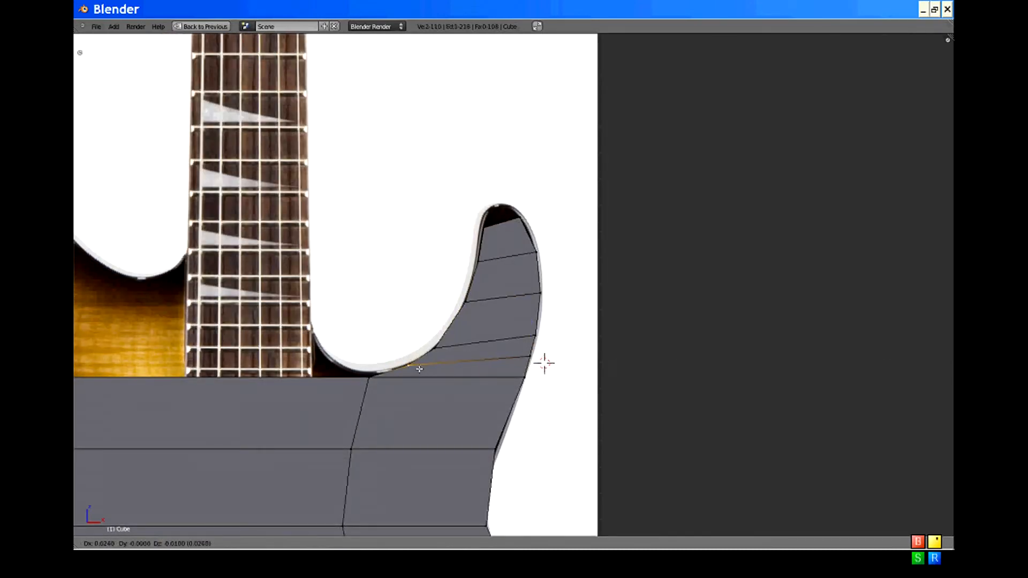
left_click(419, 369)
Step: Move the outer vertices of the lowest horn loop and of the horn's base edge onto the guitar's outer outline
middle_click_drag(491, 344, 434, 399, "shift")
key("b")
left_click_drag(450, 410, 485, 419)
key("g")
left_click(491, 411)
key("g")
left_click(488, 411)
right_click(468, 431)
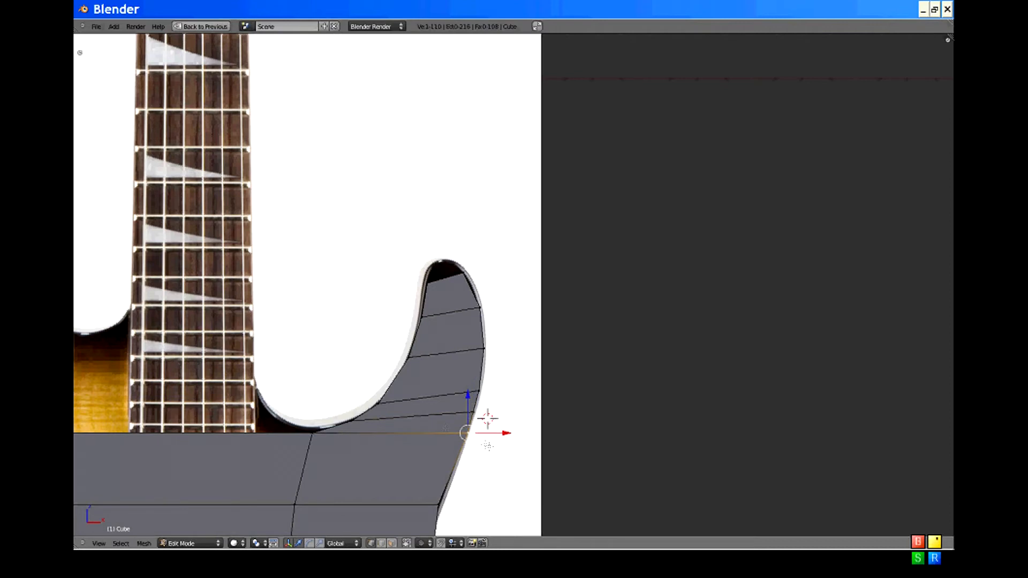
key("e")
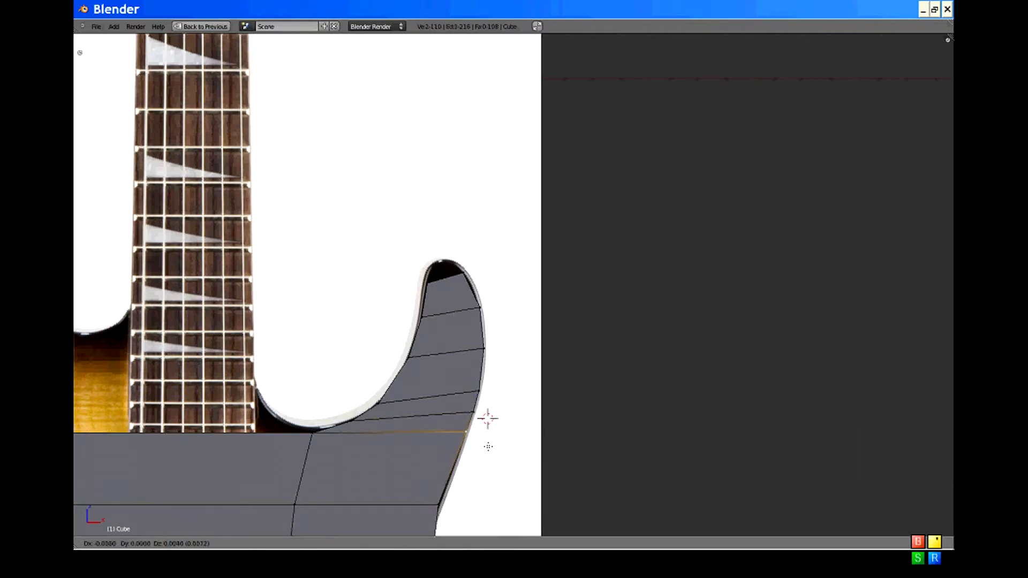
left_click(488, 447)
Step: Extrude the right horn's end face upward, scale it down, and fit it to the rounded tip
middle_click_drag(481, 277, 490, 365, "shift")
right_click(467, 354)
key("b")
left_click_drag(389, 348, 493, 378)
key("e")
left_click(486, 354)
key("s")
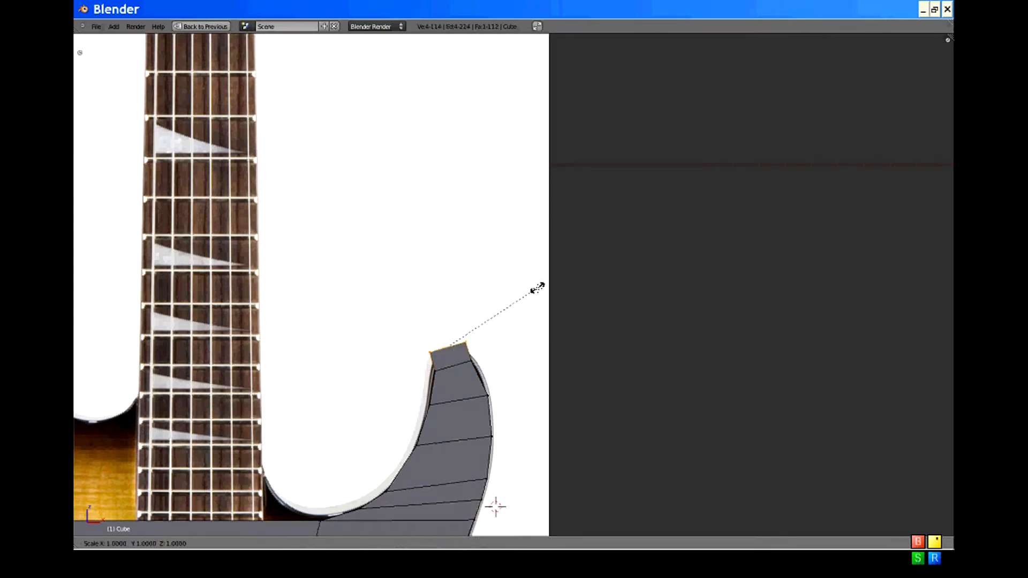
left_click(500, 294)
scroll(500, 294, "up", 3)
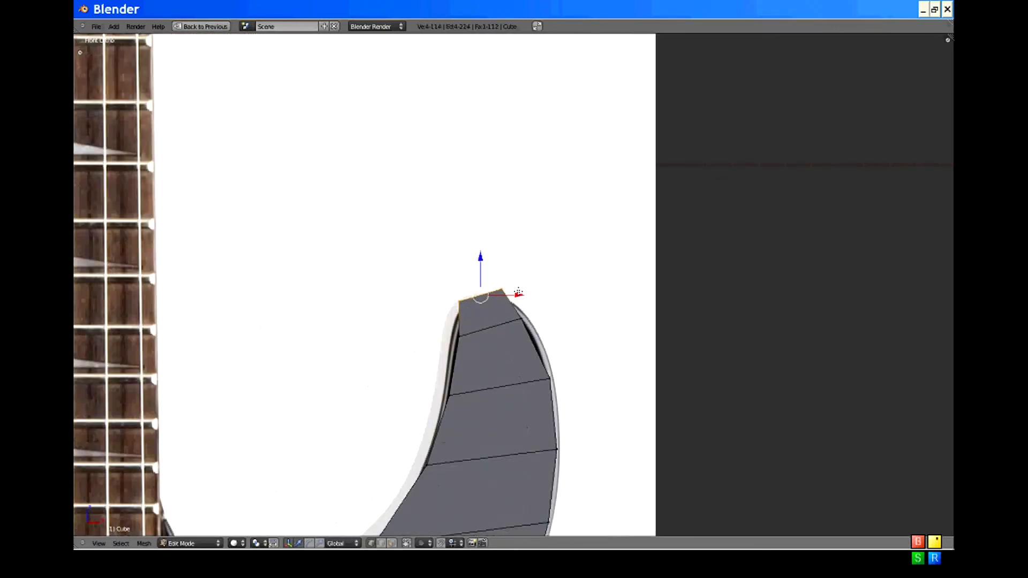
key("g")
left_click(480, 321)
Step: Add a lengthwise loop cut through the right horn and raise its tip vertices to the outline's peak
key("ctrl+r")
left_click(494, 356)
right_click(484, 298)
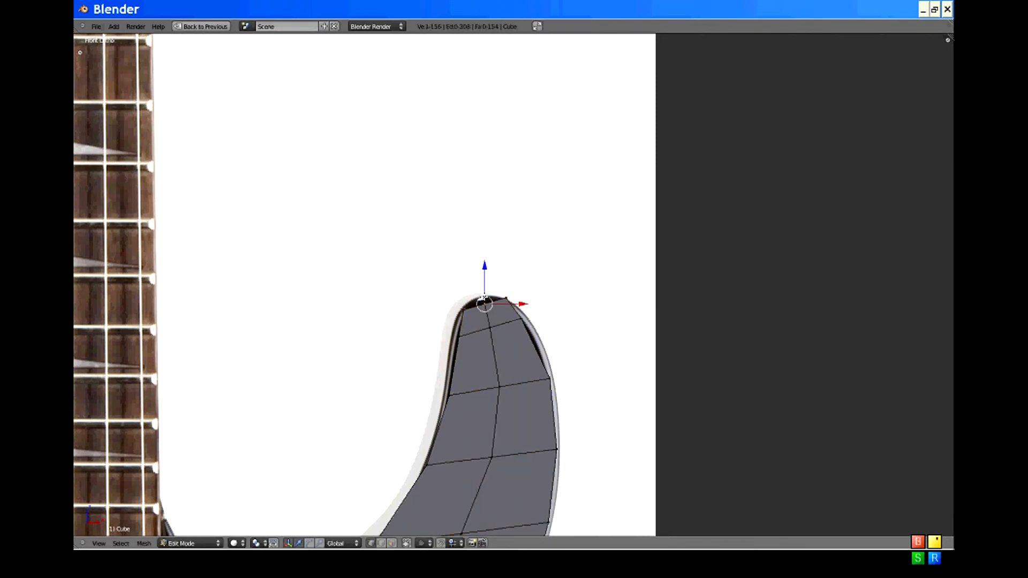
left_click_drag(486, 312, 491, 313)
key("g")
left_click(485, 304)
Step: Add a loop cut across the horn just below the tip and move its outer vertices onto the outline
scroll(488, 310, "down", 10)
middle_click_drag(507, 352, 509, 476, "shift")
scroll(509, 250, "up", 5)
scroll(503, 466, "up", 2)
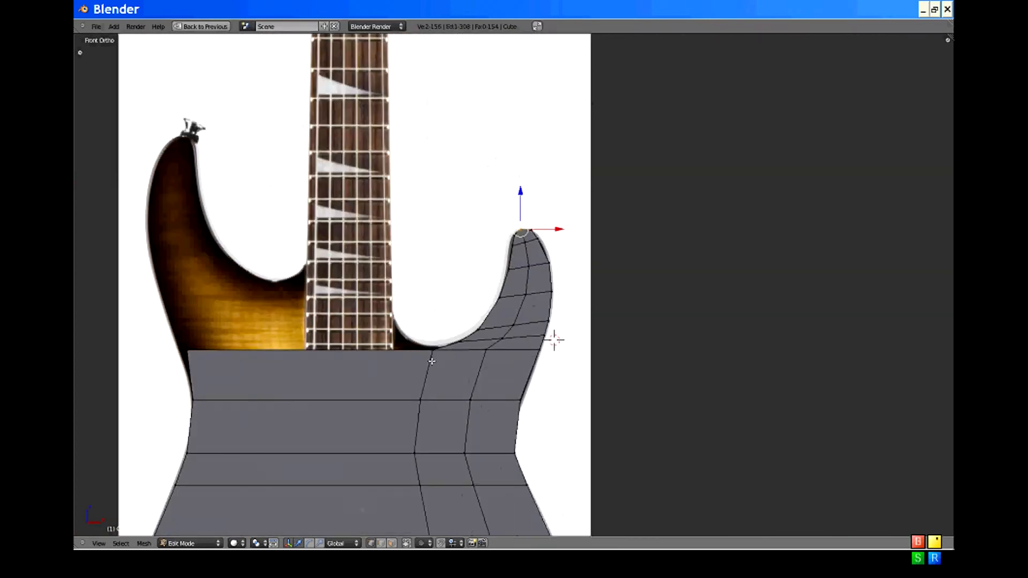
middle_click_drag(431, 362, 503, 341, "shift")
middle_click_drag(568, 241, 427, 275, "shift")
scroll(421, 268, "up", 4)
left_click(431, 251)
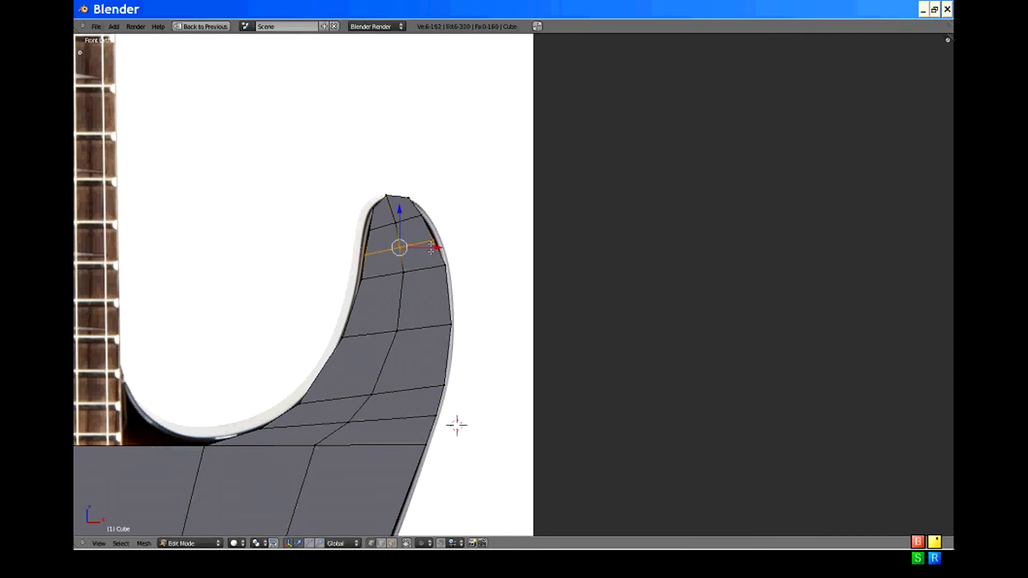
left_click_drag(444, 250, 446, 251)
key("g")
left_click(450, 247)
Step: Extrude the body's top face left of the right cutaway up to the bottom of the left cutaway
scroll(410, 297, "down", 5)
middle_click_drag(381, 325, 536, 330, "shift")
right_click(537, 354)
key("b")
left_click_drag(313, 340, 554, 385)
right_click(328, 356, "shift")
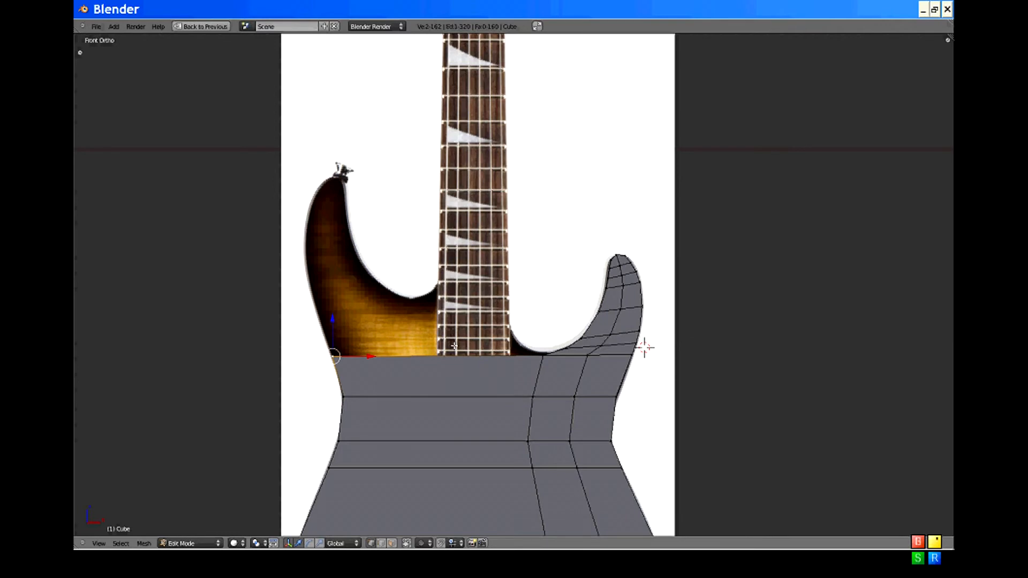
key("e")
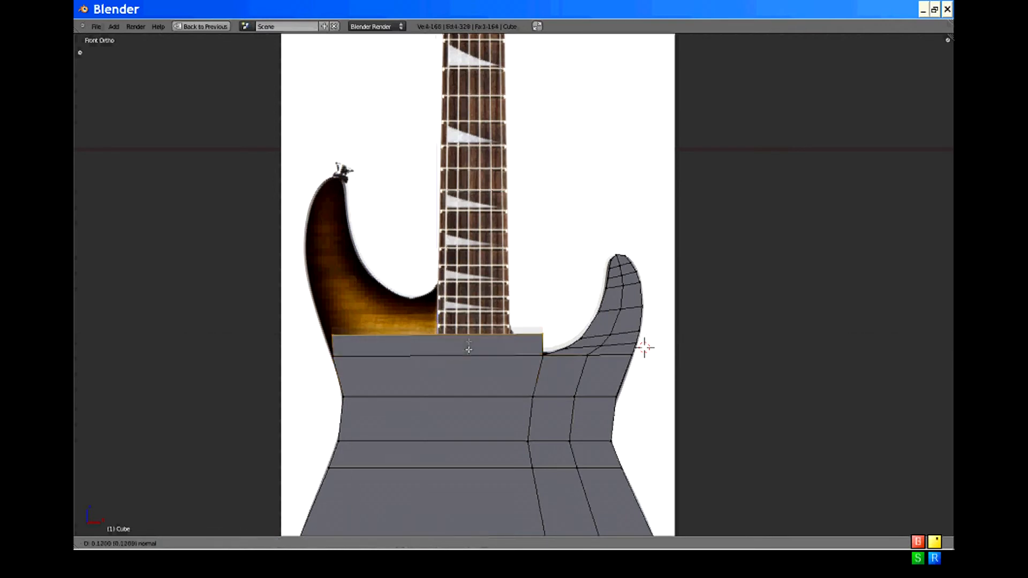
left_click(464, 321)
Step: Move the right-end vertices of the extruded top edge along X to the right side of the neck
key("b")
left_click_drag(503, 279, 556, 323)
key("g")
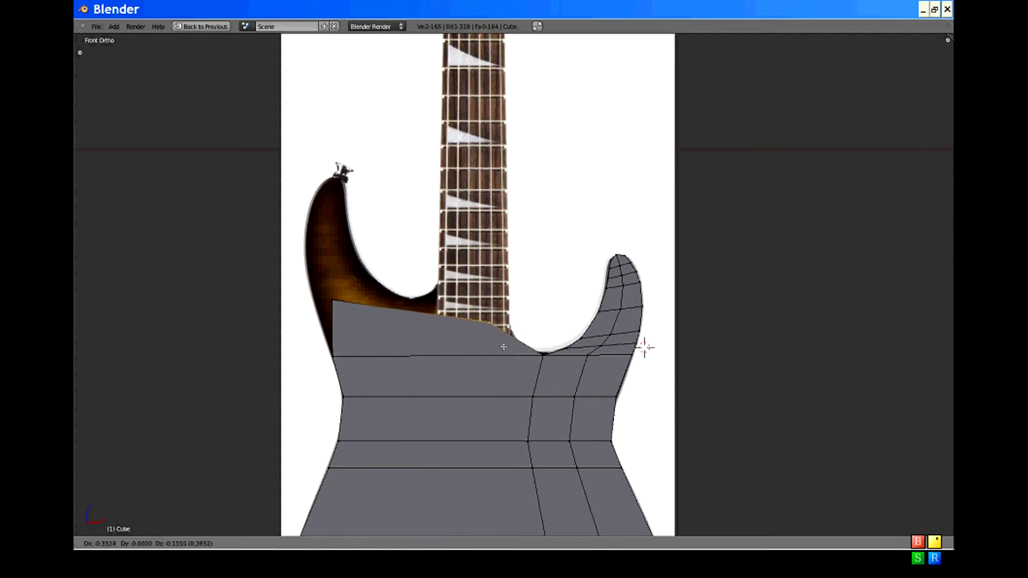
key("x")
left_click(523, 323)
Step: Add a horizontal loop cut through the extruded section and fit its ends and the top edge's left end to the photo
key("ctrl+r")
left_click(524, 325)
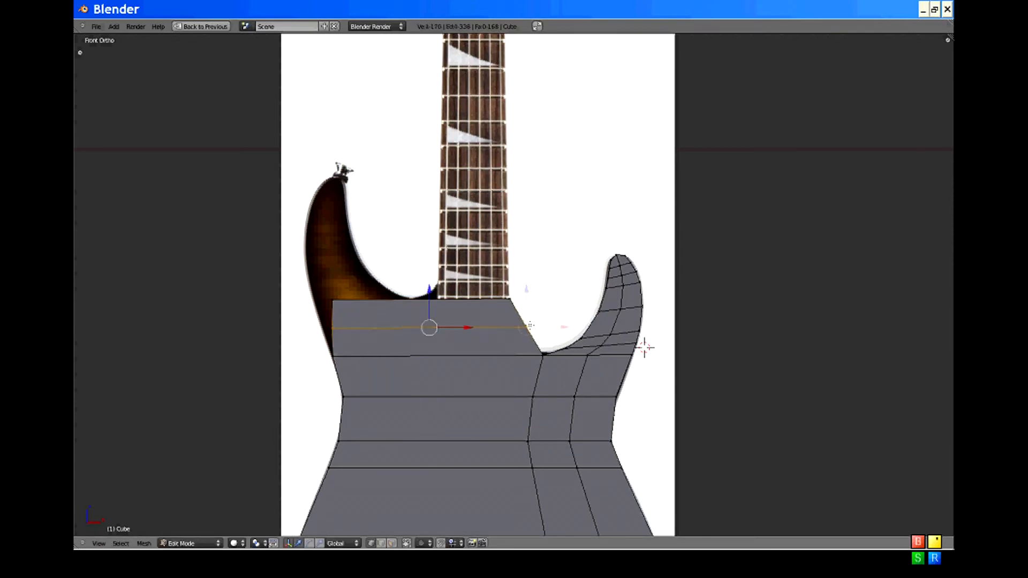
left_click_drag(536, 327, 536, 331)
scroll(537, 332, "up", 2)
right_click(257, 350)
key("b")
left_click_drag(222, 287, 256, 303)
right_click(238, 307)
key("b")
middle_click_drag(475, 371, 467, 331, "shift")
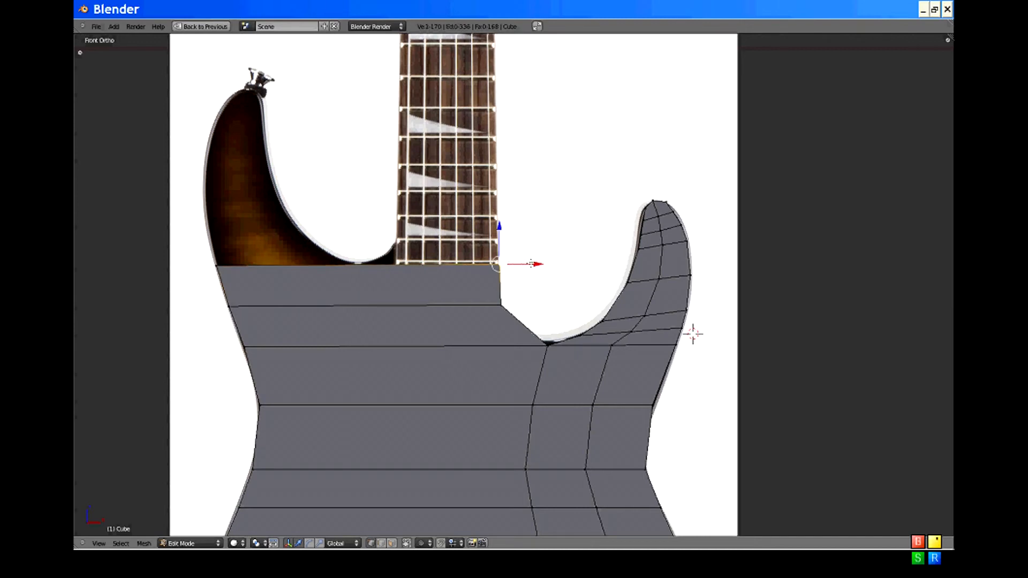
Step: In top view, select the entire body mesh and scale it down along Y to make it much thinner
mouse_move(544, 222)
middle_mouse_down()
mouse_move(431, 339)
mouse_move(543, 237)
middle_mouse_up()
scroll(543, 158, "down", 5)
middle_click_drag(542, 157, 433, 348)
key("KP_3")
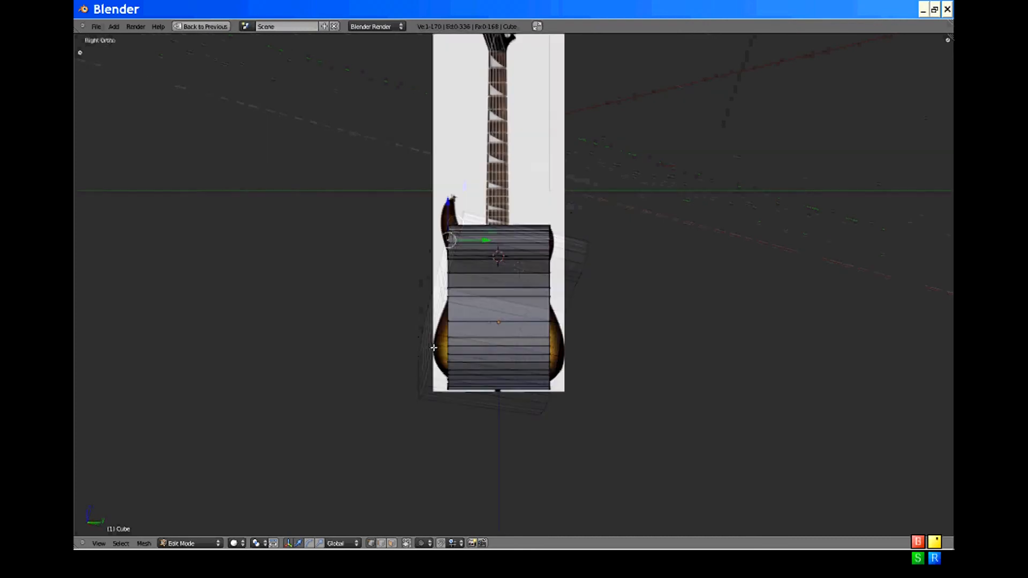
key("KP_1")
key("KP_7")
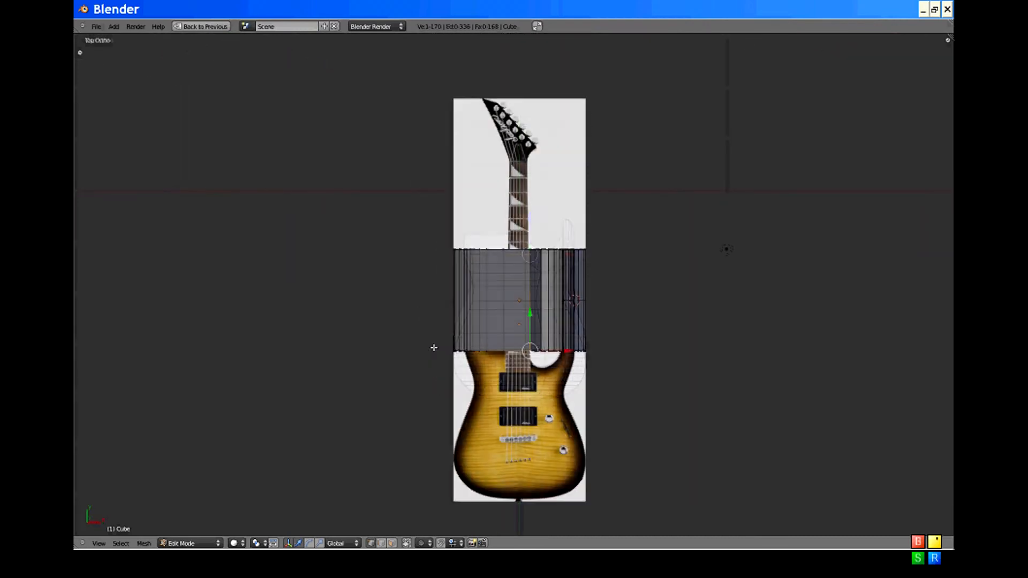
key("a")
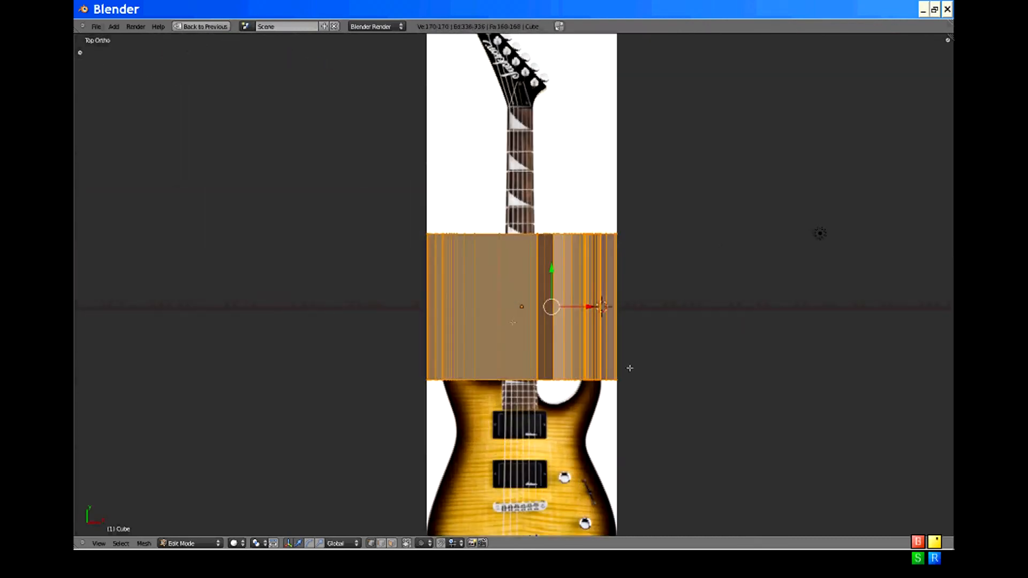
key("s")
key("y")
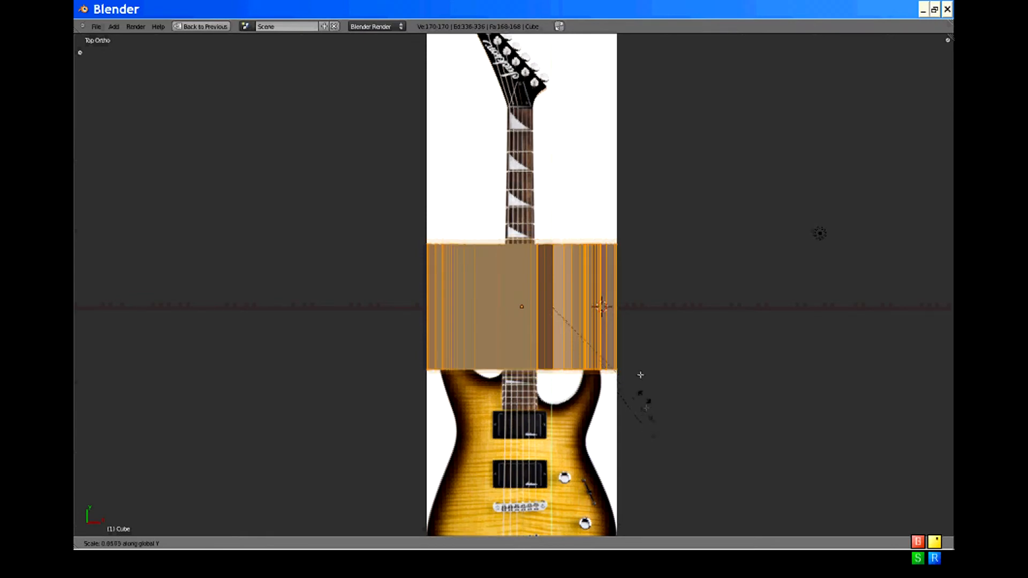
left_click(573, 311)
Step: Scale the whole body up slightly along Y to refine its thickness, and inspect it in perspective
scroll(573, 312, "up", 5)
middle_click_drag(573, 311, 500, 316, "shift")
key("s")
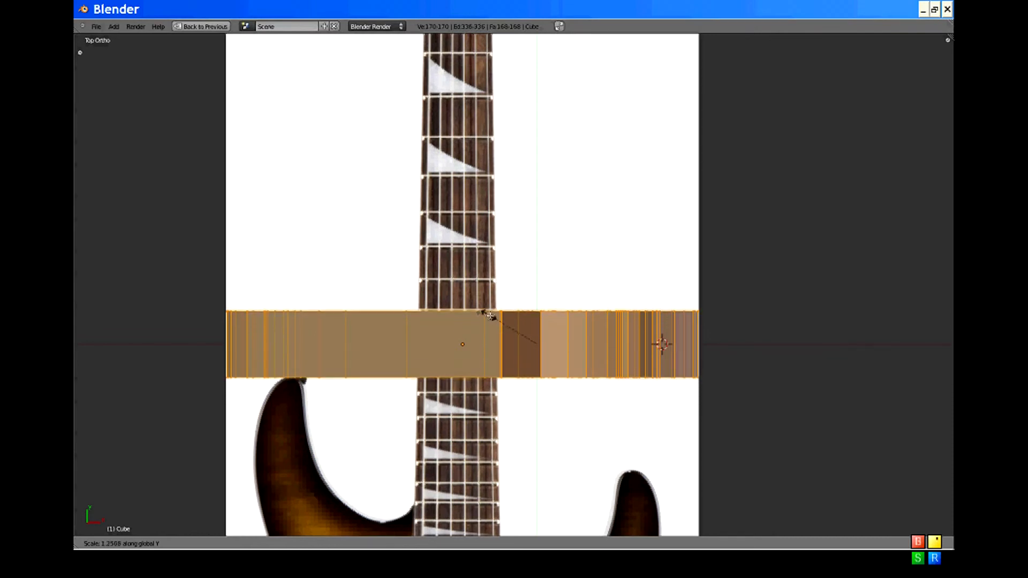
left_click(491, 317)
scroll(491, 316, "down", 3)
middle_click_drag(491, 317, 768, 372)
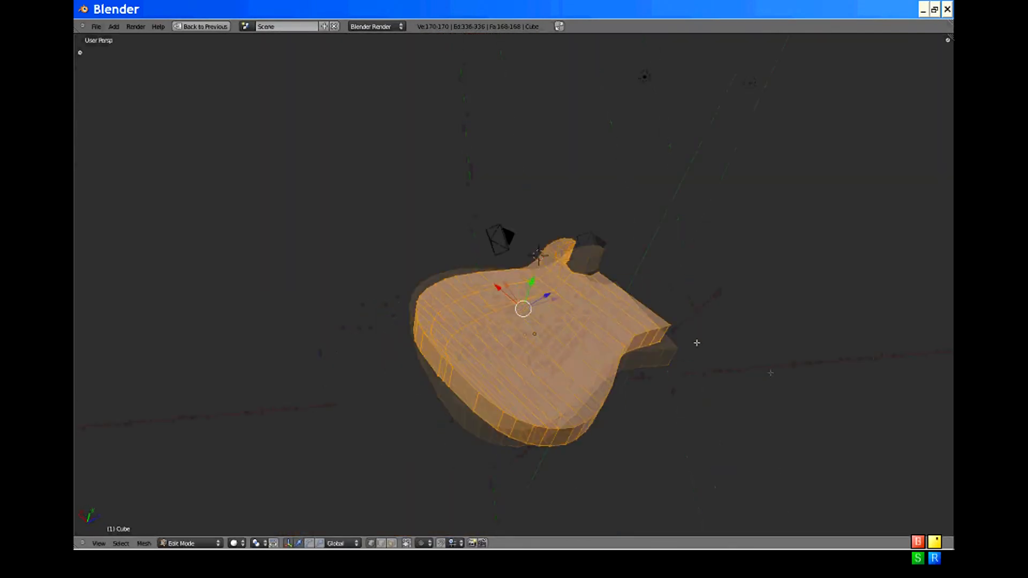
scroll(492, 368, "up", 3)
Step: In front view, add a vertical loop cut through the left part of the body, meeting the upper horn cutaway's lowest point
key("KP_1")
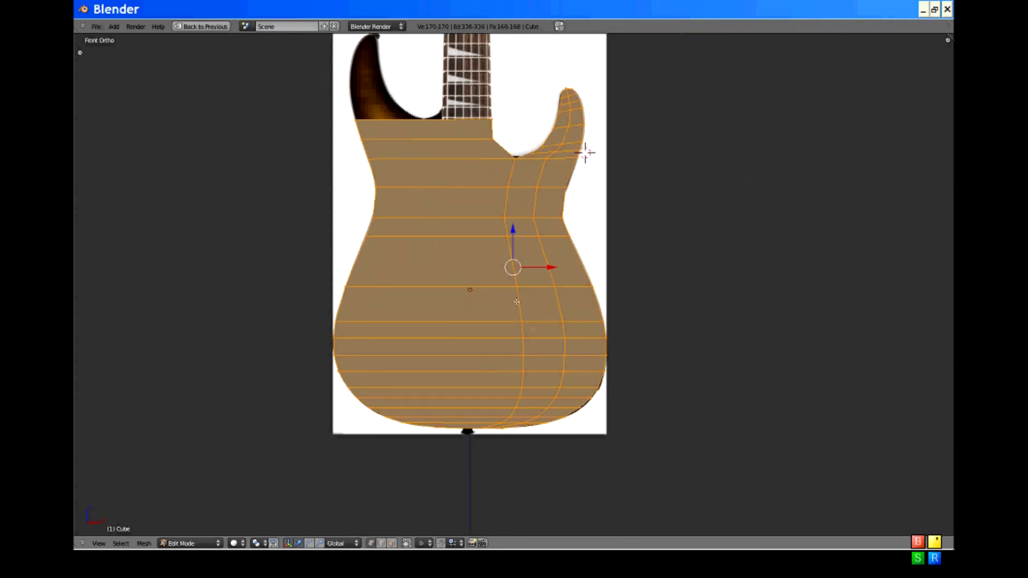
scroll(585, 152, "up", 6)
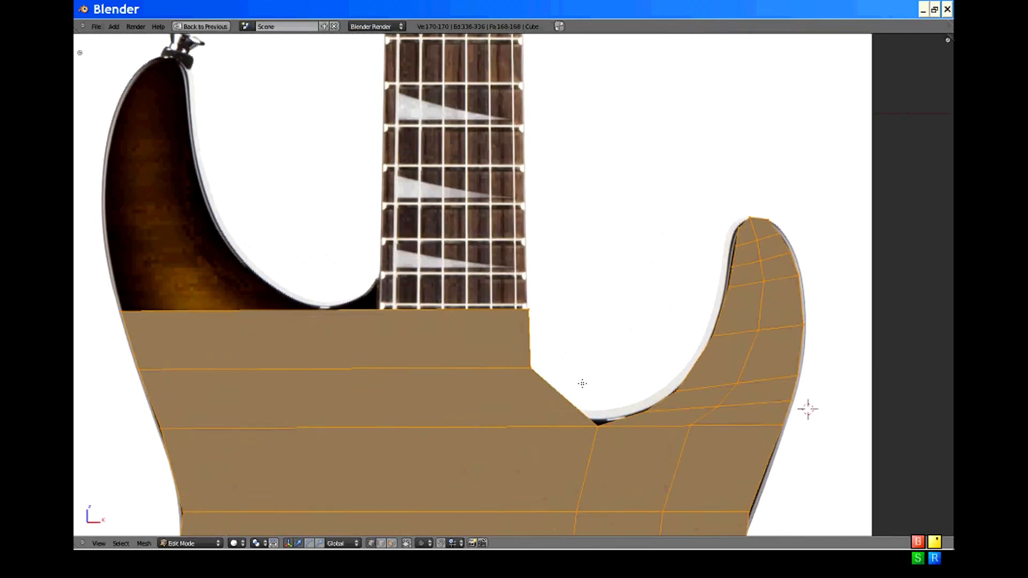
middle_click_drag(582, 383, 623, 419, "shift")
right_click(567, 343)
key("ctrl+r")
left_click(439, 397)
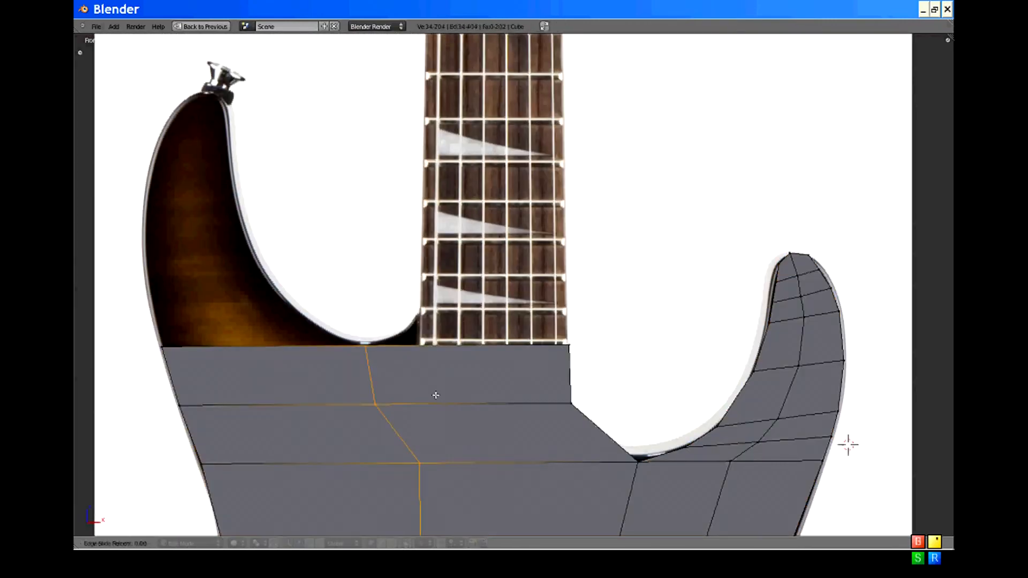
right_click(451, 362)
left_click(143, 542)
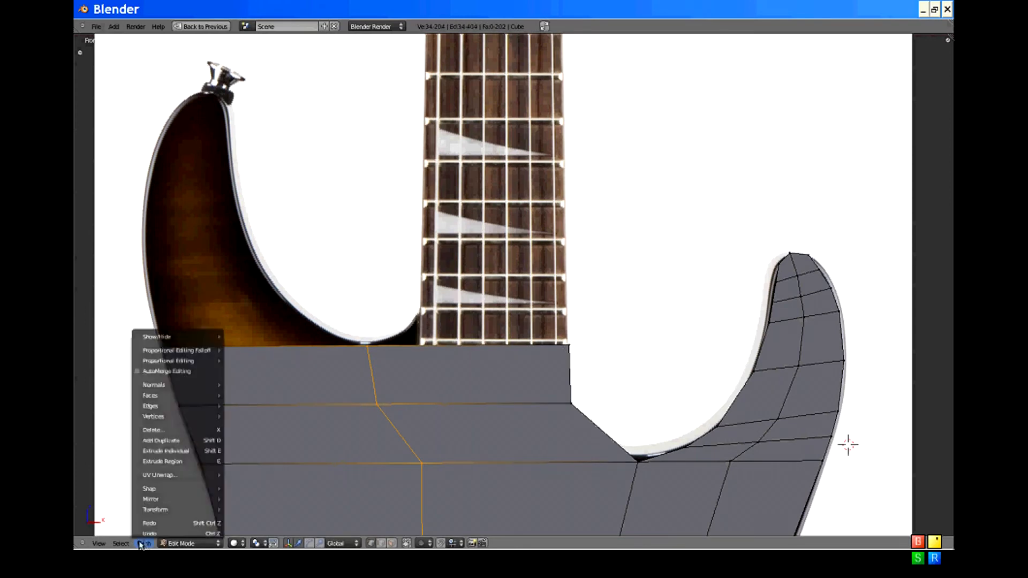
left_click(100, 543)
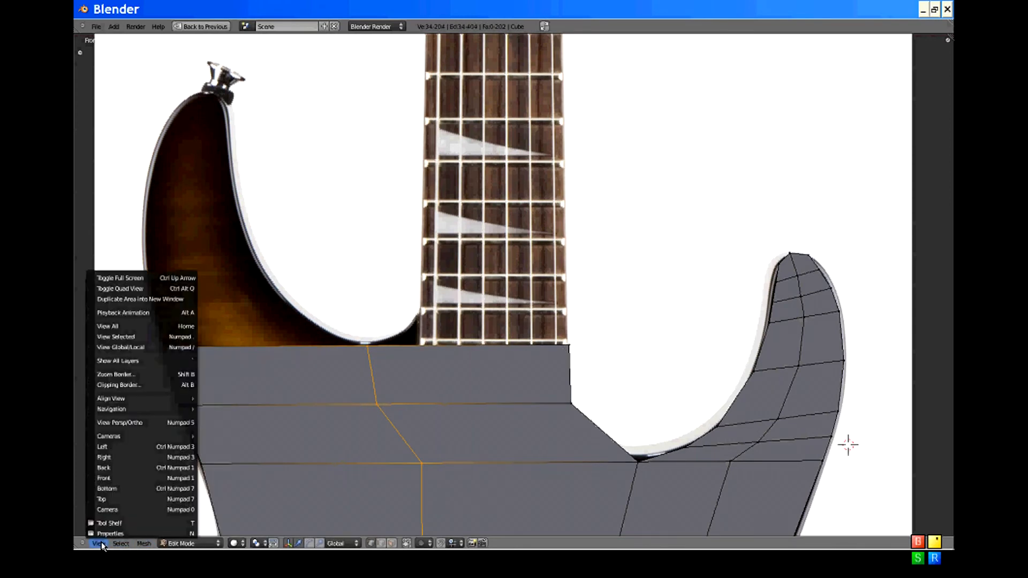
left_click(112, 478)
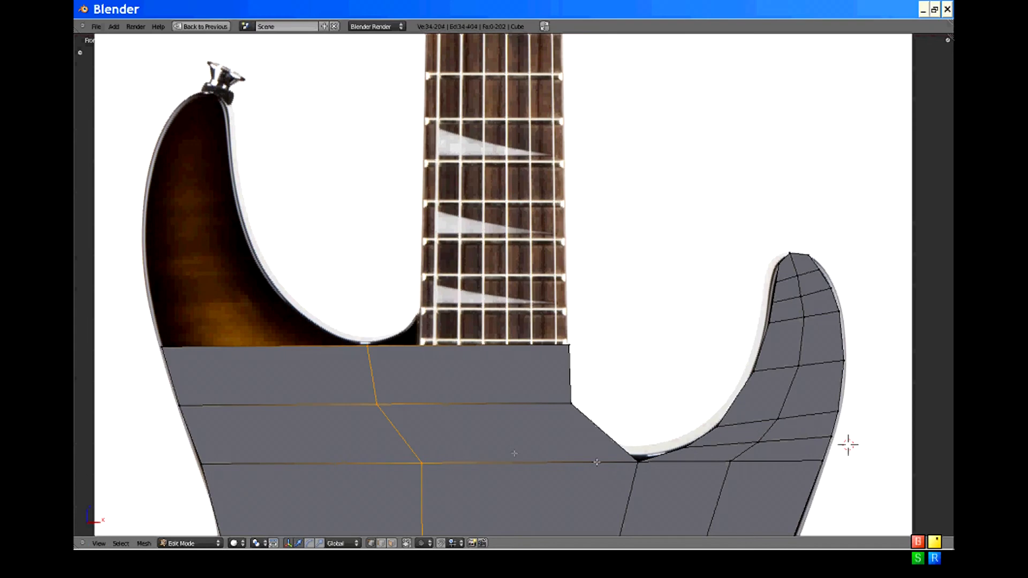
Step: Extrude the top edge section beneath the neck upward and move its left end along X to the neck's left side
right_click(555, 351)
key("n")
key("n")
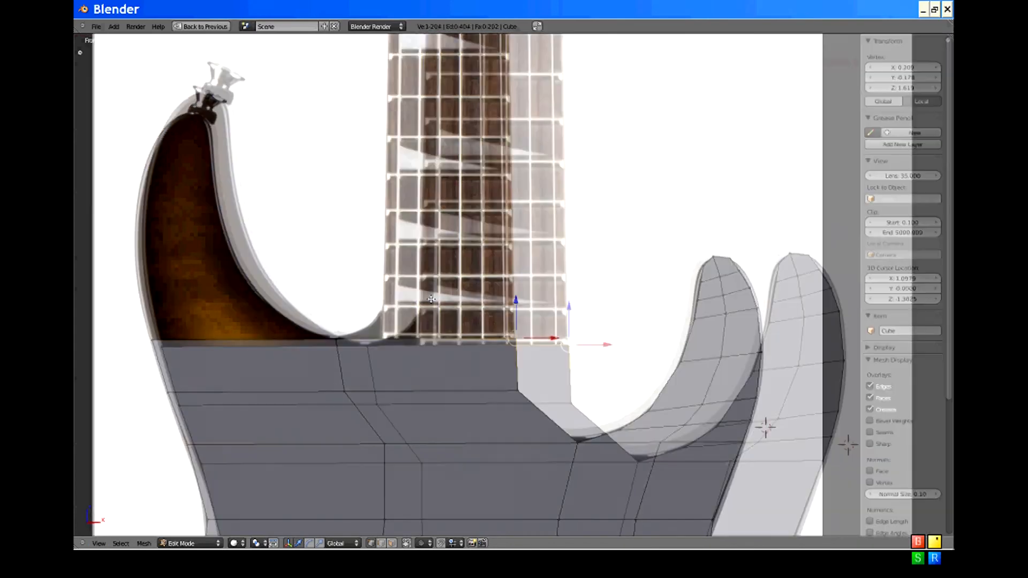
key("b")
left_click_drag(368, 293, 570, 381)
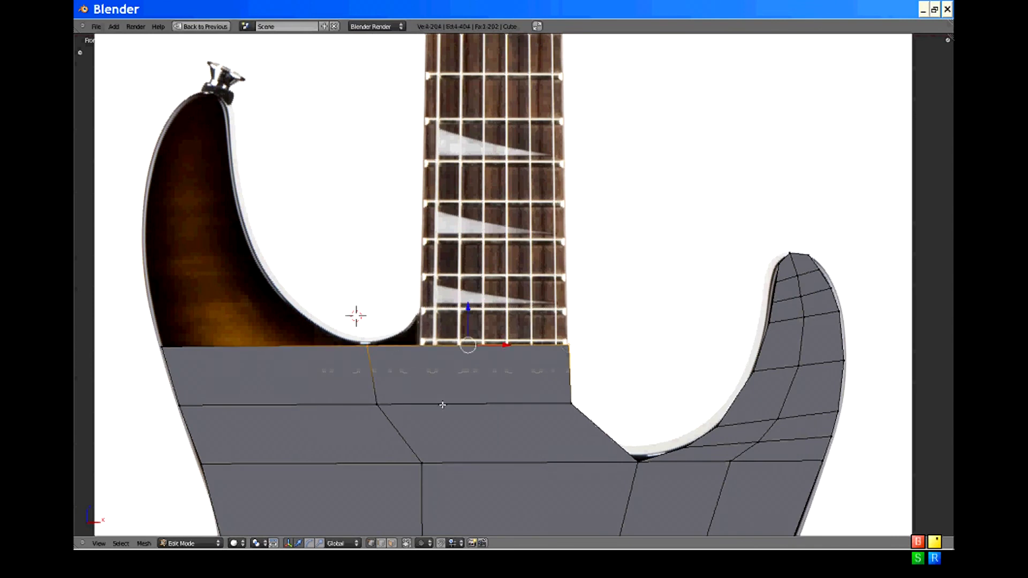
key("e")
left_click(470, 348)
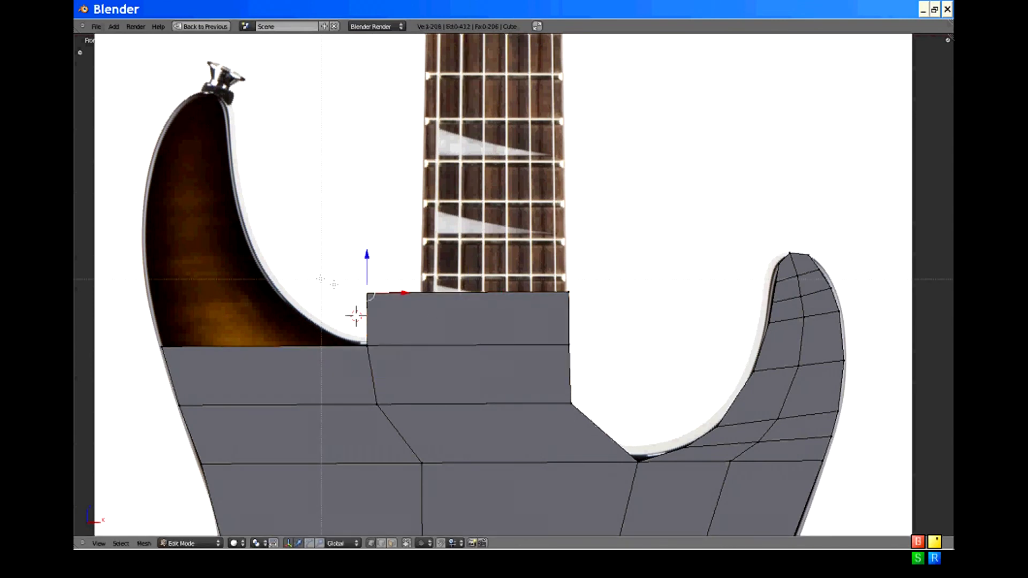
key("g")
key("x")
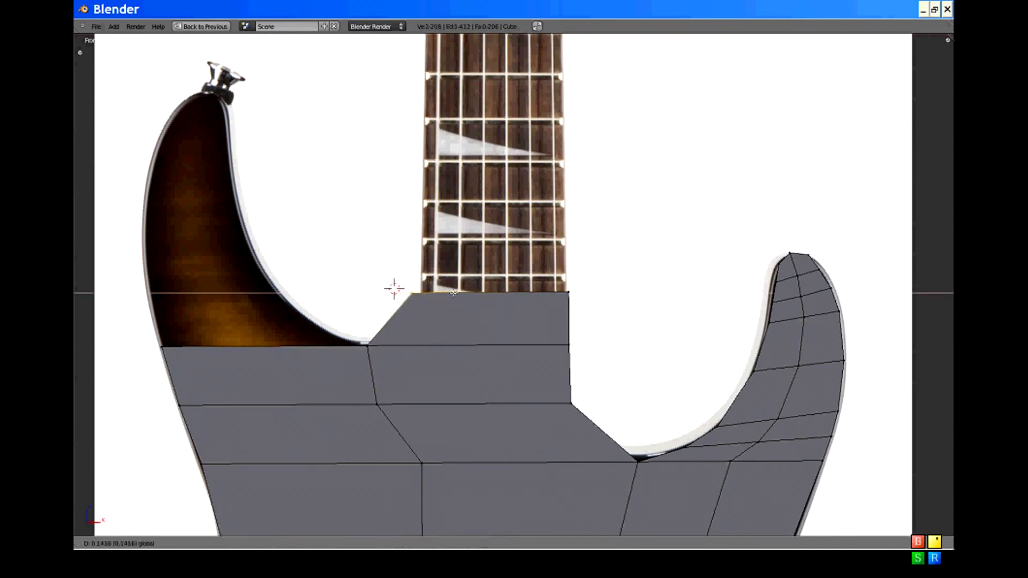
left_click(462, 292)
Step: Add a horizontal loop cut through the extruded neck block and fit its left end to the cutaway curve
key("ctrl+r")
left_click(436, 327)
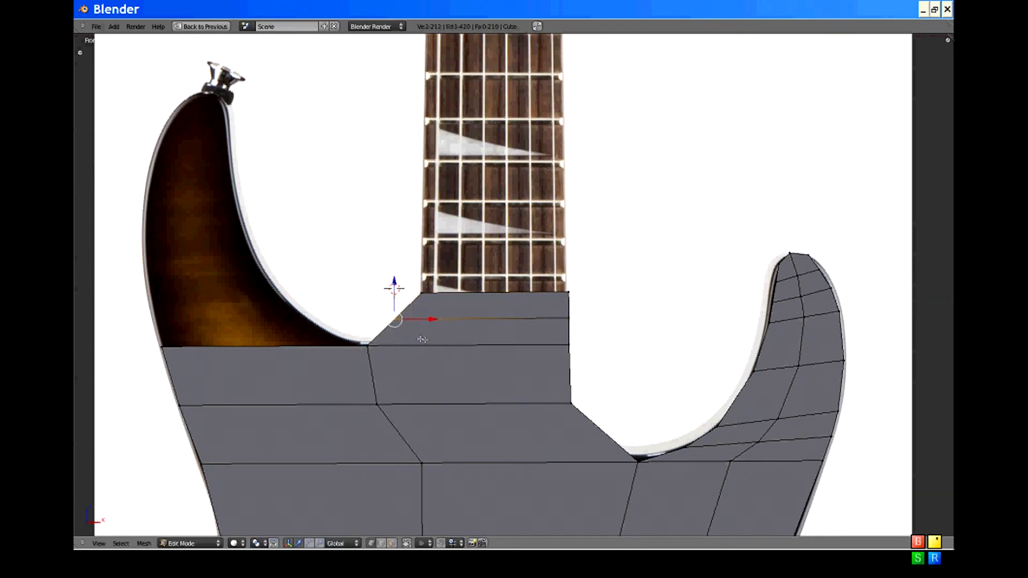
key("g")
left_click(445, 338)
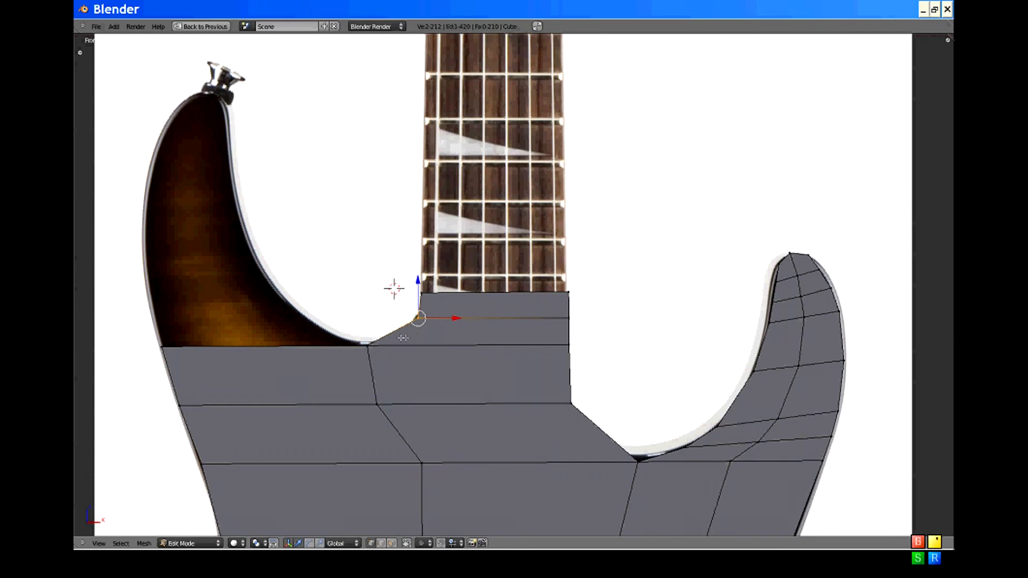
Step: Add a second horizontal loop cut lower in the neck block and move its left-end vertices onto the cutaway curve
key("ctrl+r")
left_click(556, 334)
left_click(555, 335)
right_click(393, 332)
key("b")
left_click_drag(377, 328, 411, 344)
key("g")
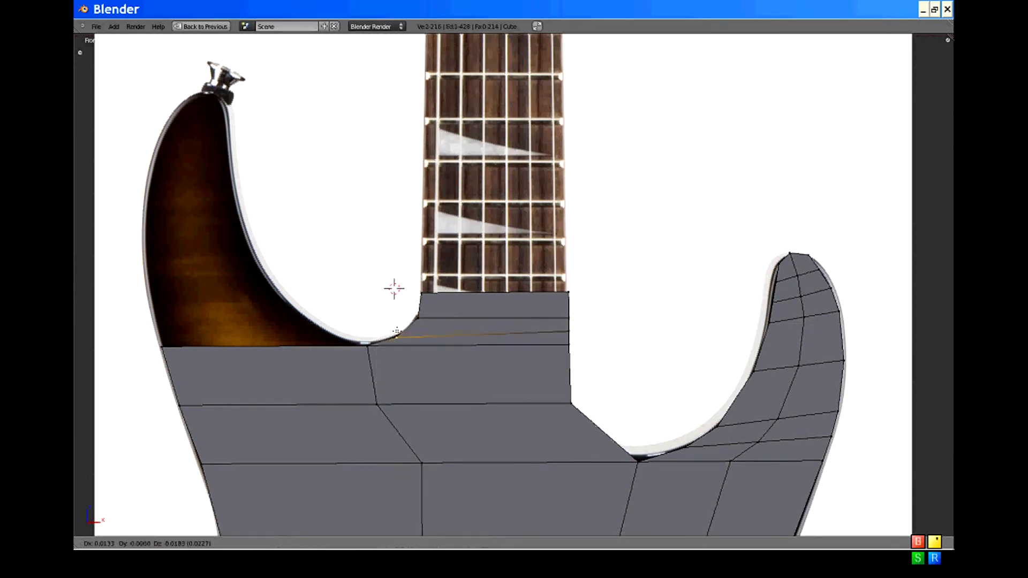
left_click(400, 329)
Step: In wireframe display, select the vertices along the neck block's right side and nudge them to the photo outline, then restore solid display
middle_click_drag(507, 315, 478, 345, "shift")
scroll(516, 341, "down", 1)
key("z")
scroll(518, 341, "up", 2)
right_click(546, 330)
key("b")
left_click_drag(528, 319, 593, 409)
left_click_drag(578, 367, 576, 364)
scroll(442, 387, "down", 5)
key("z")
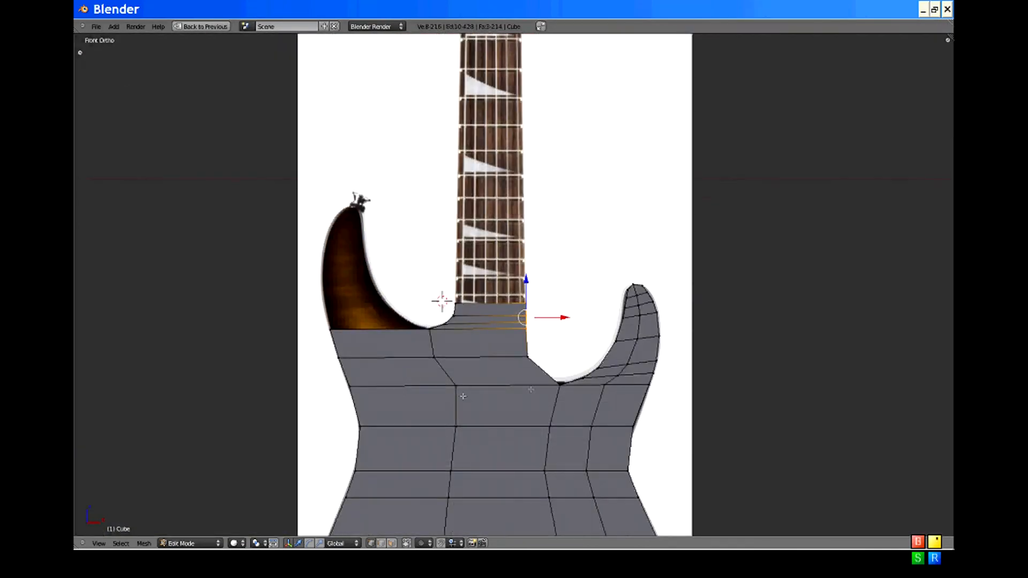
Step: Add a horizontal loop cut just above the lower horn cutaway and move its right-end vertices onto the cutaway curve
scroll(600, 445, "up", 3)
key("ctrl+r")
left_click(556, 436)
right_click(565, 431)
right_click(567, 424)
key("b")
left_click_drag(546, 418, 575, 452)
key("g")
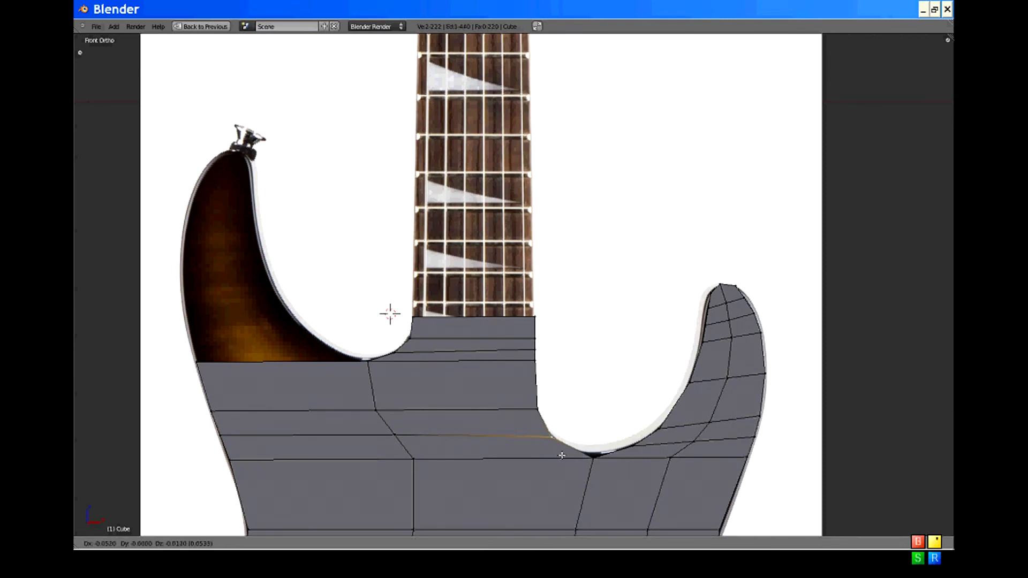
left_click(561, 455)
Step: Select the top edge left of the neck block and extrude it upward partway along the upper horn
middle_click_drag(561, 455, 680, 292, "shift")
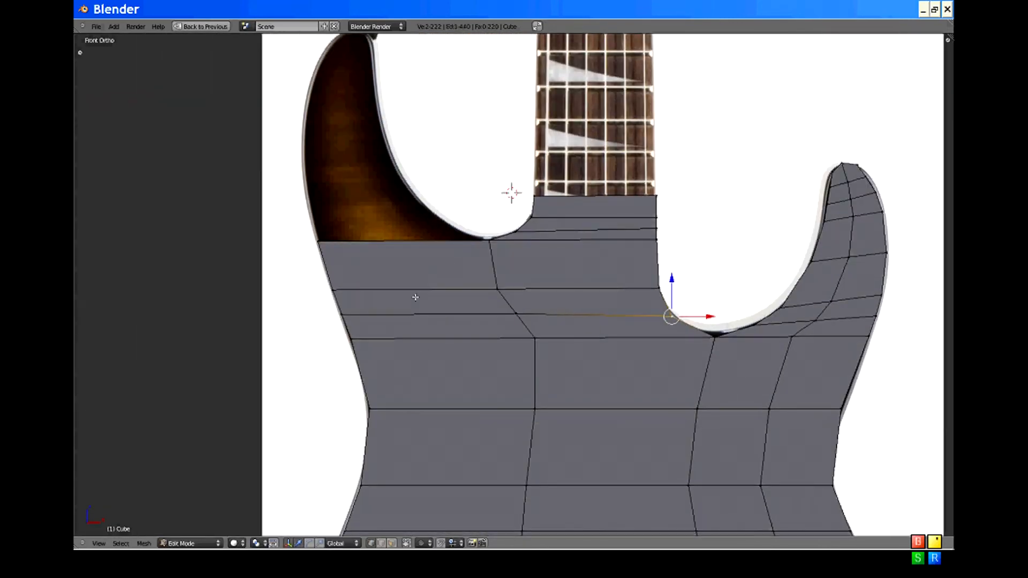
middle_click_drag(415, 297, 464, 436, "shift")
right_click(535, 382)
key("b")
left_click_drag(316, 326, 532, 395)
key("e")
left_click(439, 284)
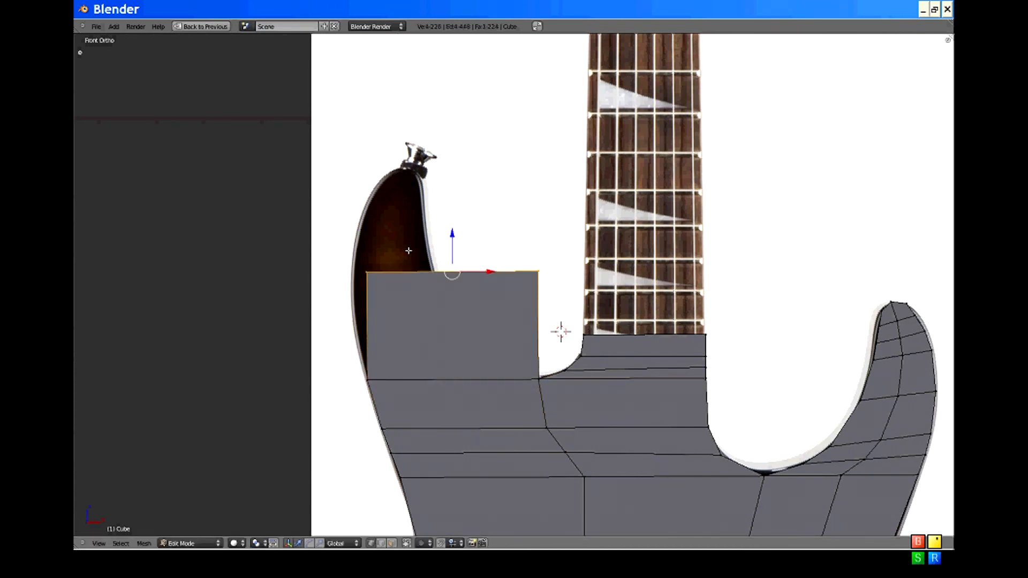
Step: Shift the extruded edge along X to the upper horn's outer outline and move its right end to the inner outline
middle_click_drag(439, 284, 442, 327, "shift")
key("g")
key("x")
left_click(485, 314)
right_click(518, 317)
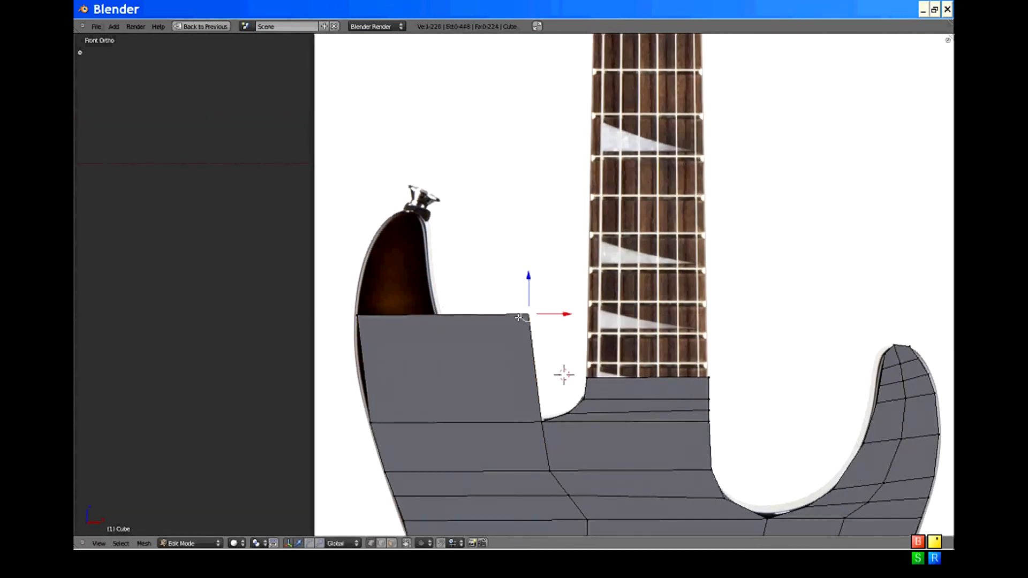
key("g")
key("x")
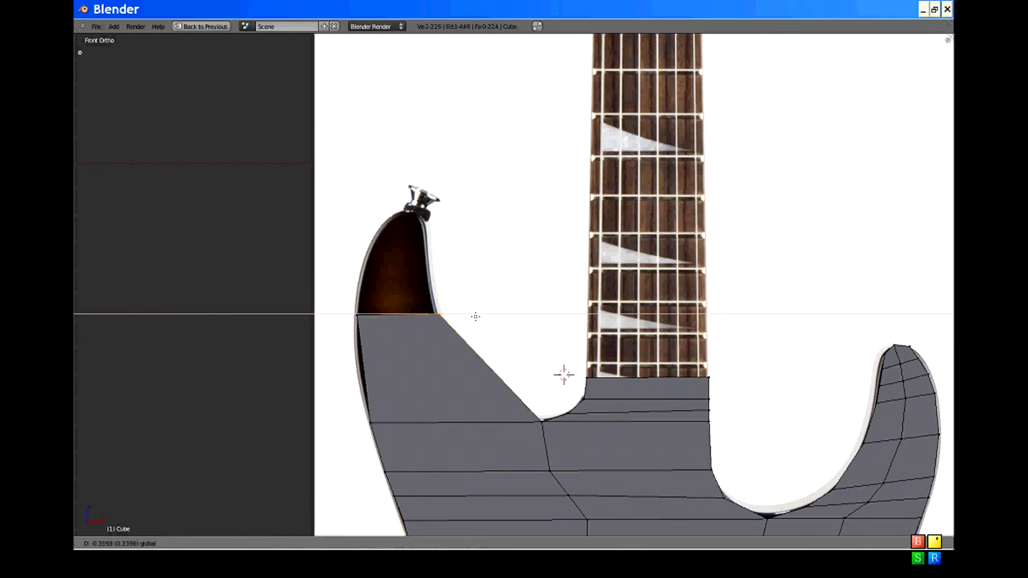
left_click(474, 317)
Step: Add a horizontal loop cut through the middle of the upper horn section and fit both its ends to the photo outline
key("ctrl+r")
left_click(471, 367)
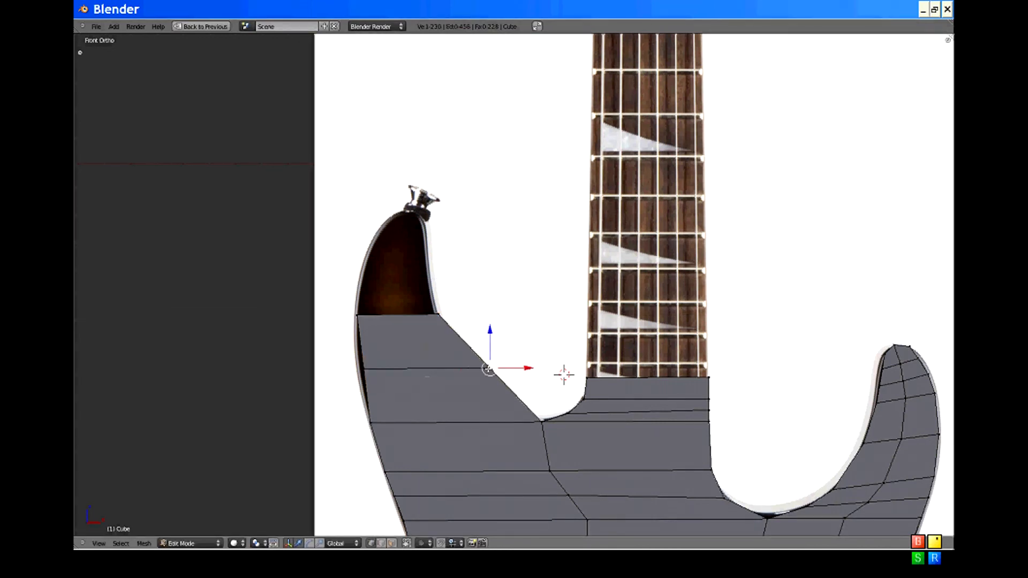
key("b")
left_click_drag(317, 350, 496, 370)
right_click(473, 367)
key("b")
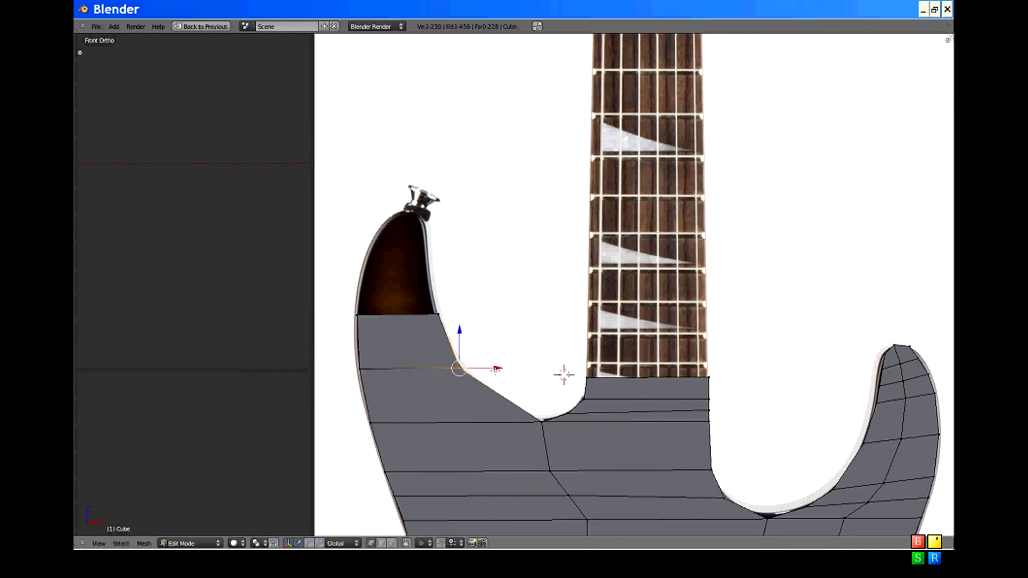
Step: Add a horizontal loop cut in the lower part of the upper horn and move its right end onto the cutaway curve
key("ctrl+r")
left_click(499, 402)
left_click(498, 401)
right_click(498, 390)
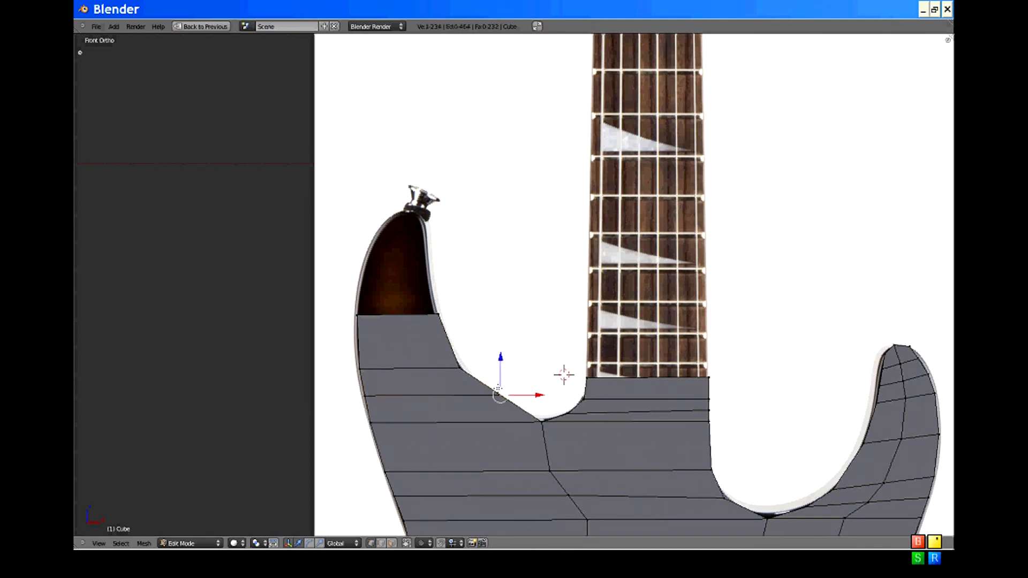
left_click_drag(535, 397, 520, 395)
Step: Add another horizontal loop cut near the upper cutaway's lowest point and fit its right end to the curve
key("ctrl+r")
left_click(505, 416)
left_click(504, 412)
right_click(508, 407)
left_click_drag(538, 412, 529, 414)
Step: Select the upper horn's whole top edge and extrude it upward to the strap button at the horn tip
middle_click_drag(425, 307, 496, 407, "shift")
right_click(502, 408)
key("b")
mouse_move(483, 400)
left_mouse_down()
mouse_move(536, 430)
mouse_move(543, 413)
left_mouse_up()
key("b")
left_click_drag(368, 380, 548, 441)
key("e")
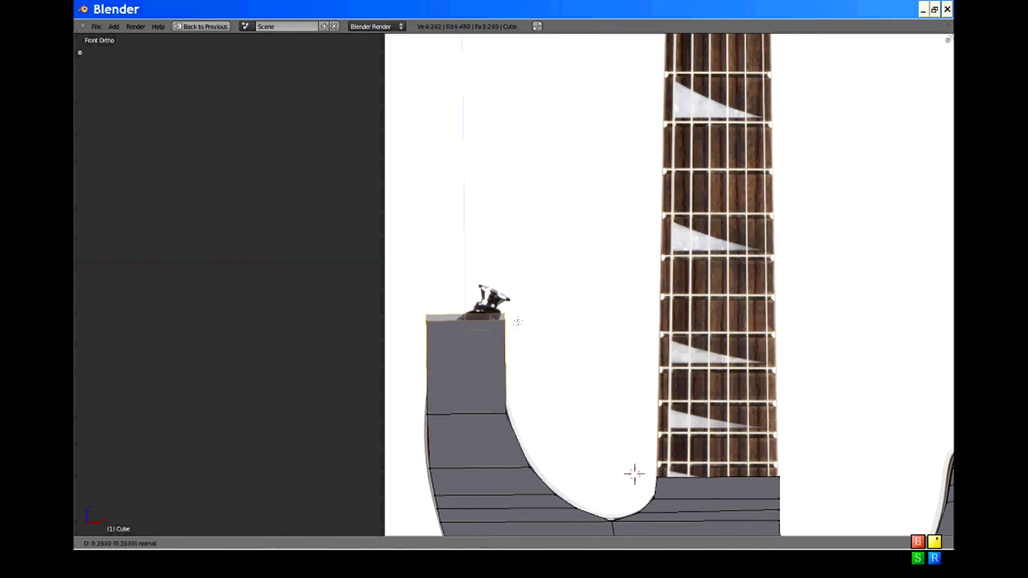
left_click(519, 320)
Step: Rotate the extruded horn end to match the tip's slope and scale it down with Y locked
key("r")
left_click(583, 382)
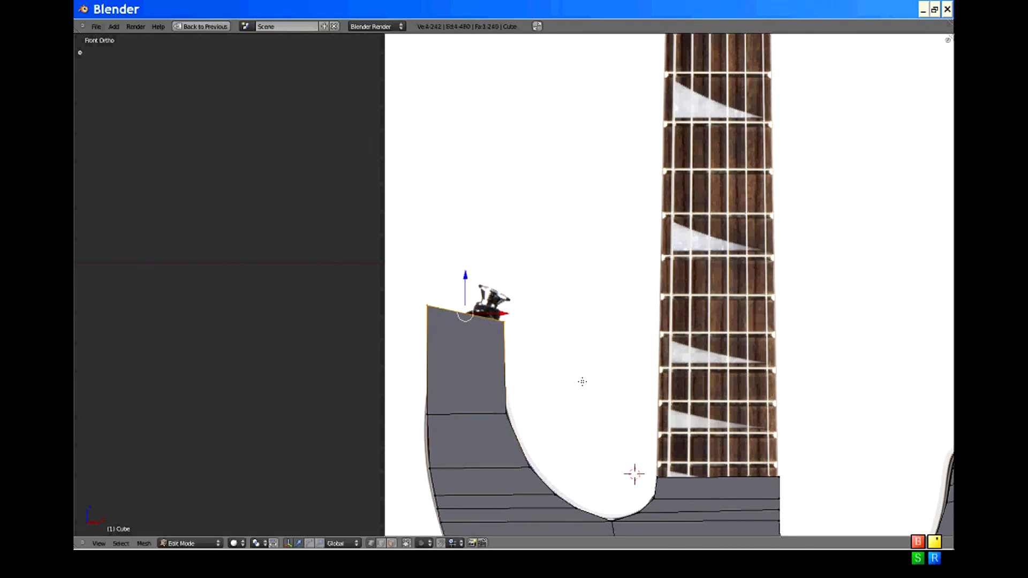
key("s")
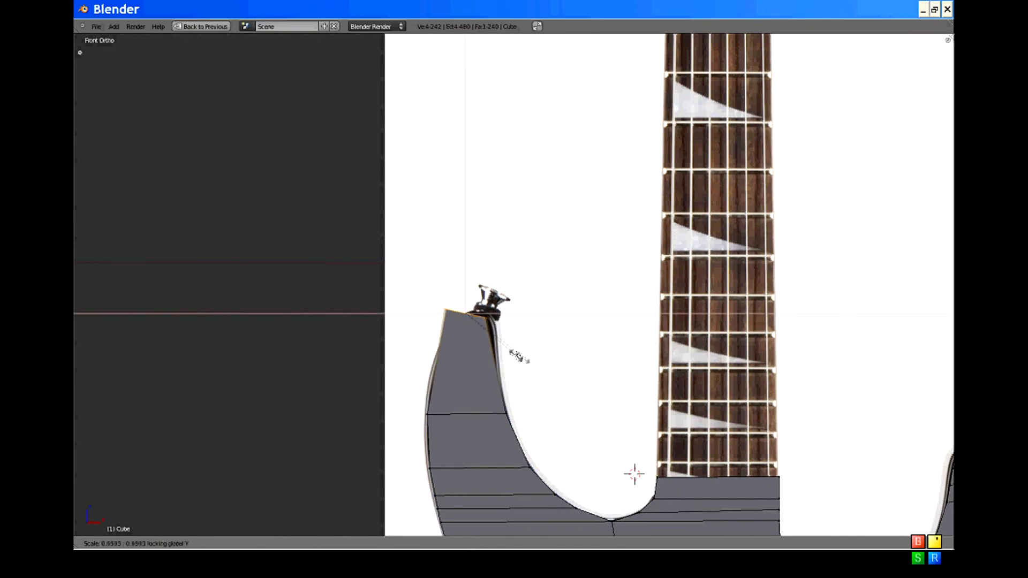
left_click(514, 355)
Step: Scale the horn end down further and reposition it to fit the tip beneath the strap button
scroll(507, 355, "up", 2)
key("g")
left_click(525, 362)
key("s")
left_click(515, 357)
key("g")
left_click(493, 356)
Step: Add a horizontal loop cut through the horn tip section and shift it slightly left toward the horn's outer outline
key("ctrl+r")
left_click(485, 402)
left_click(486, 404)
right_click(490, 409)
right_click(417, 400, "shift")
key("b")
left_click_drag(358, 370, 566, 426)
key("g")
left_click(557, 422)
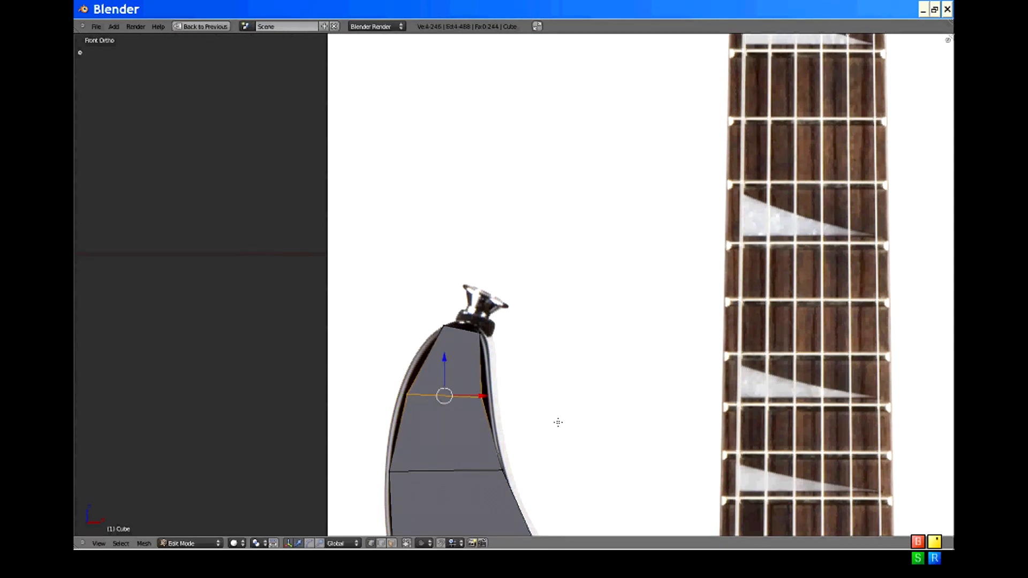